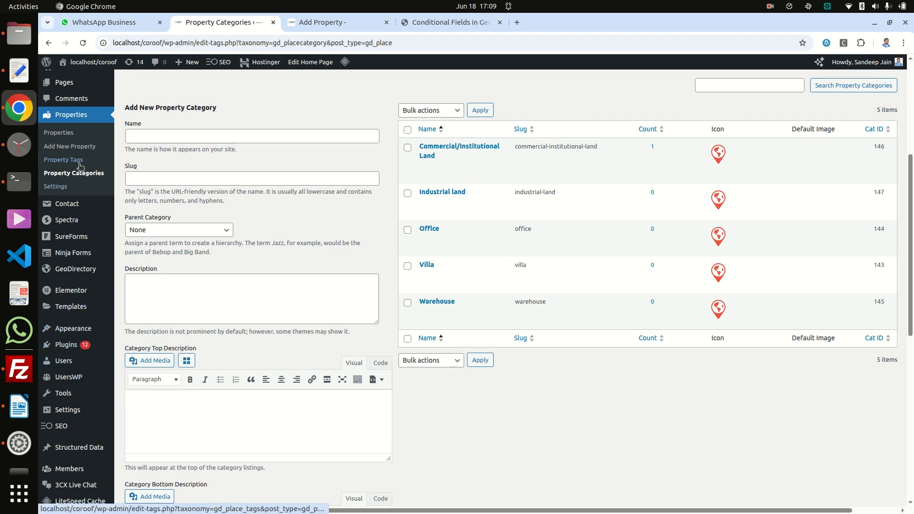
Open the Properties settings in a new tab and expand the conditional fields section of the Title form field
right_click(61, 187)
click(83, 196)
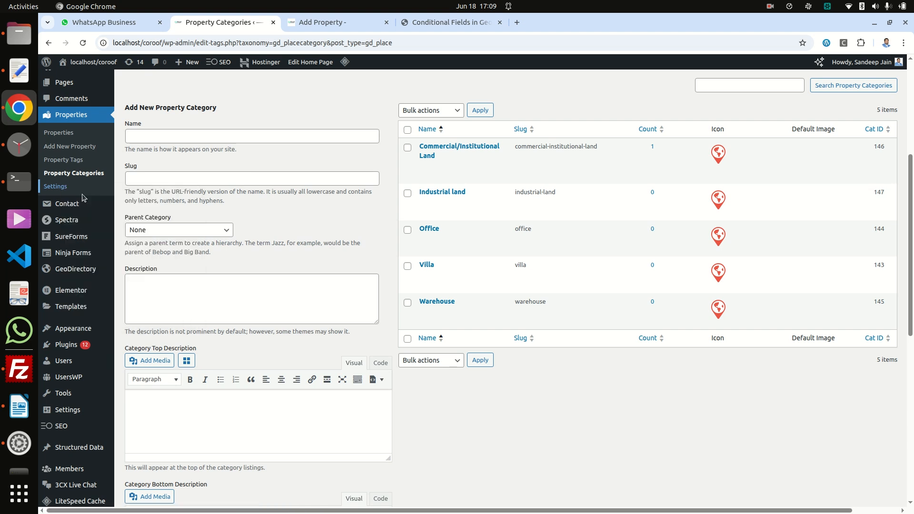
click(319, 19)
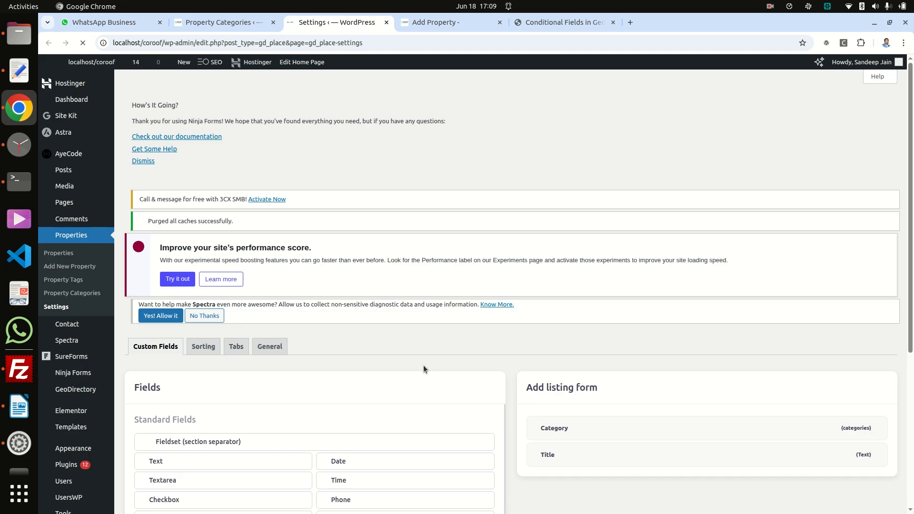
scroll(423, 364, down, 4)
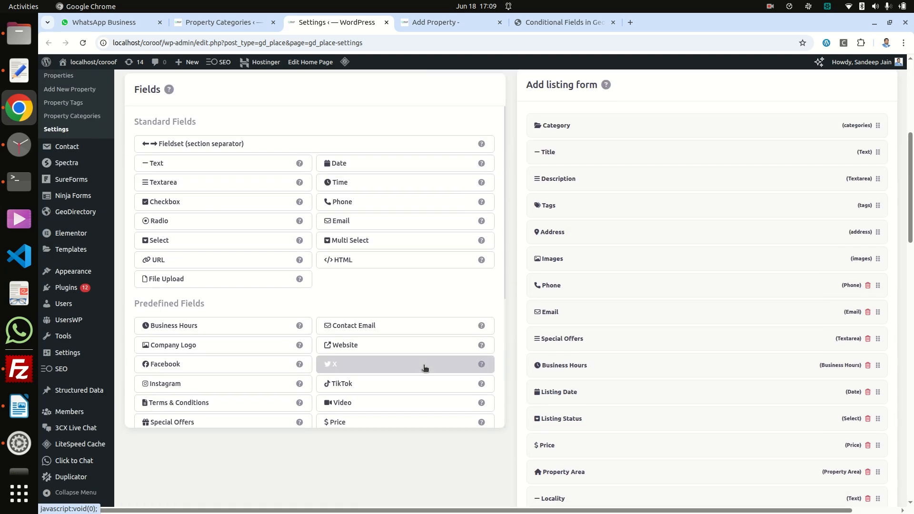
click(561, 152)
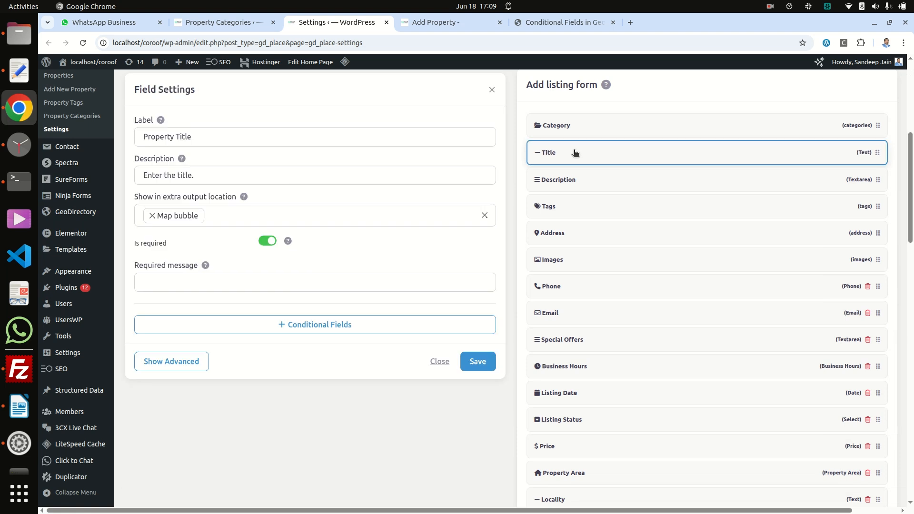
click(296, 328)
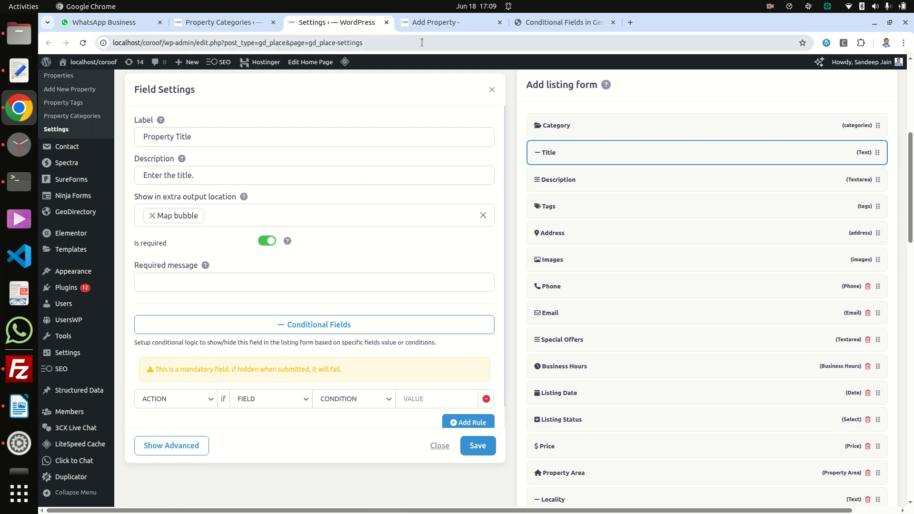
Examine the fields of the front-end Add Property form and the options offered for Property Type
click(534, 26)
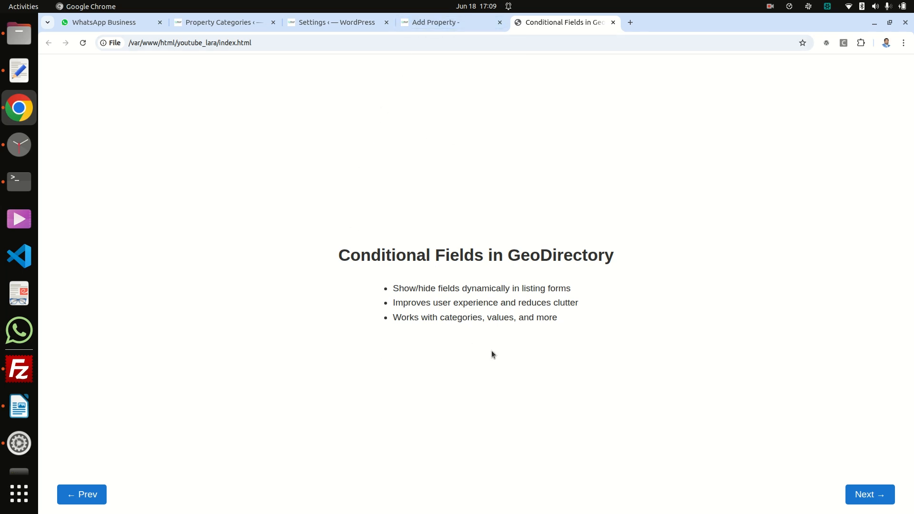
click(425, 25)
scroll(732, 236, up, 15)
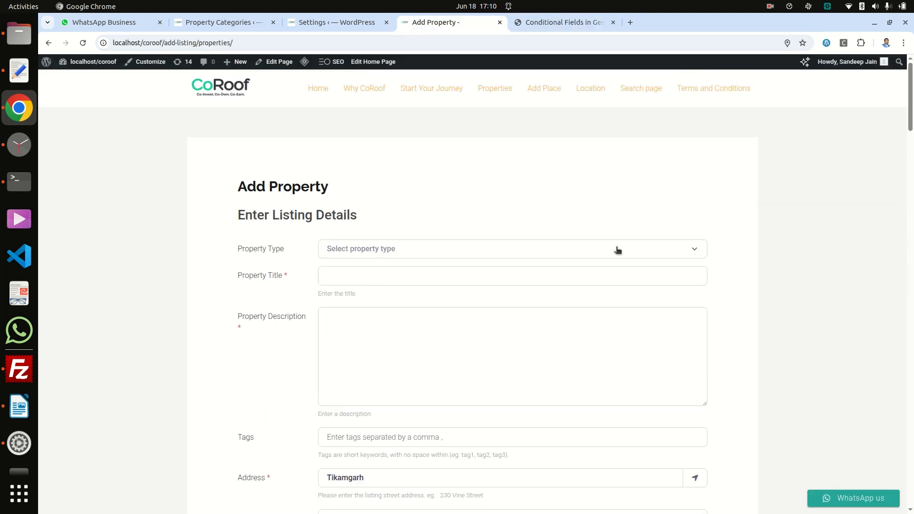
scroll(242, 266, down, 5)
scroll(242, 265, up, 5)
click(373, 252)
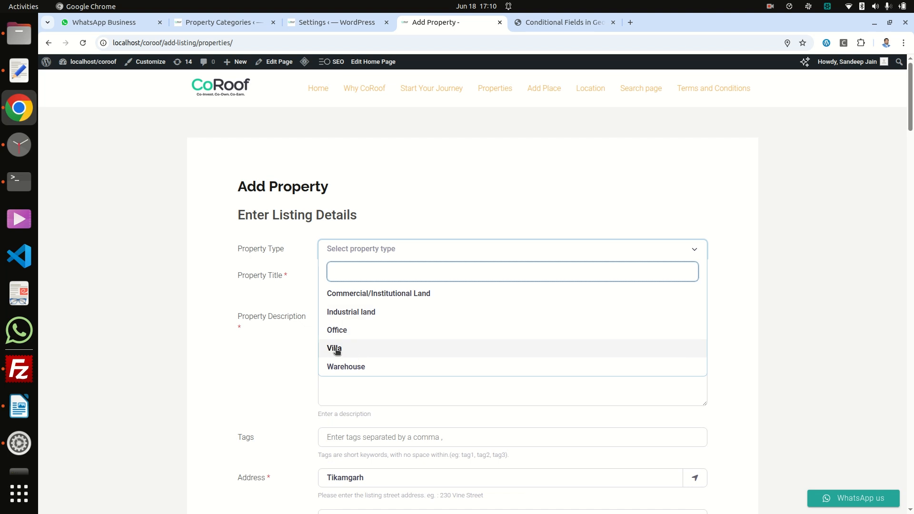
click(159, 386)
scroll(159, 387, down, 5)
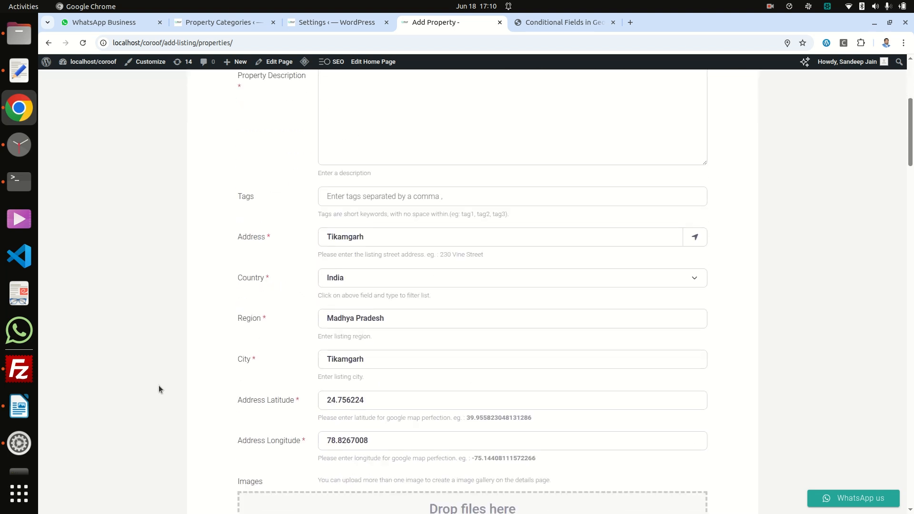
scroll(159, 388, down, 1)
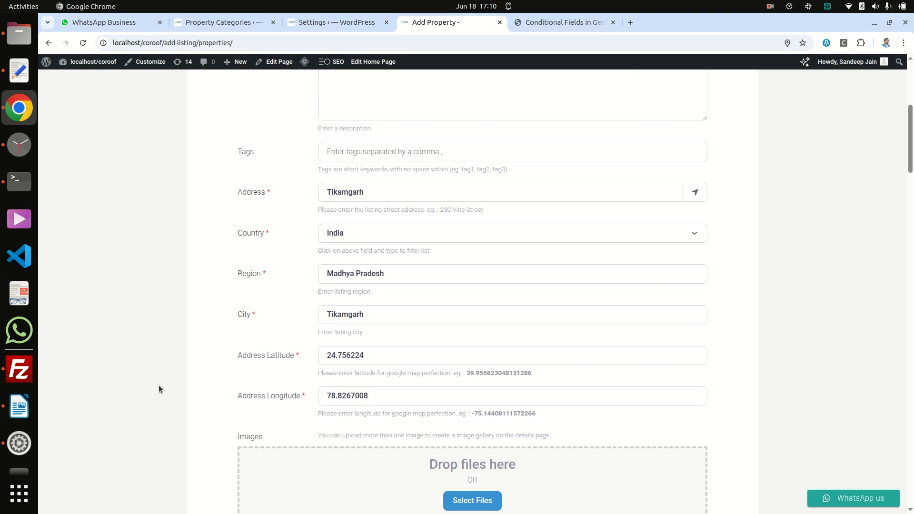
scroll(158, 387, down, 8)
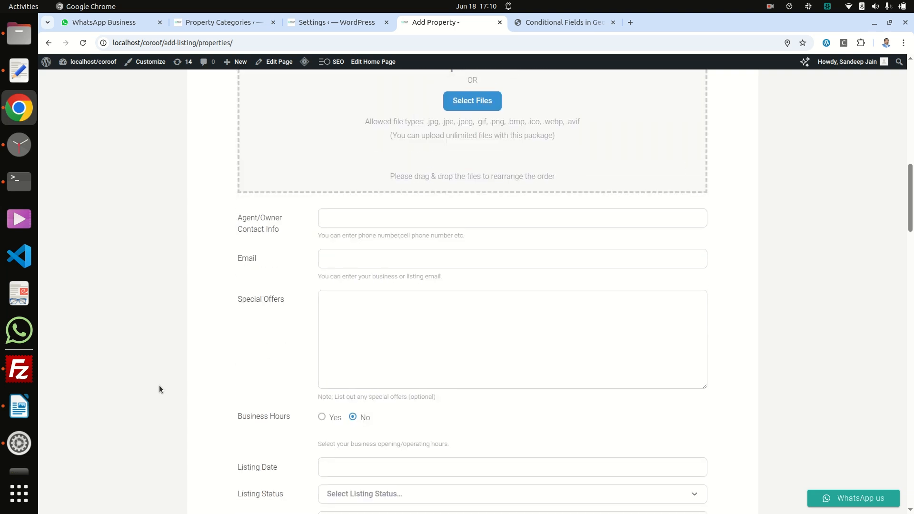
scroll(159, 389, up, 15)
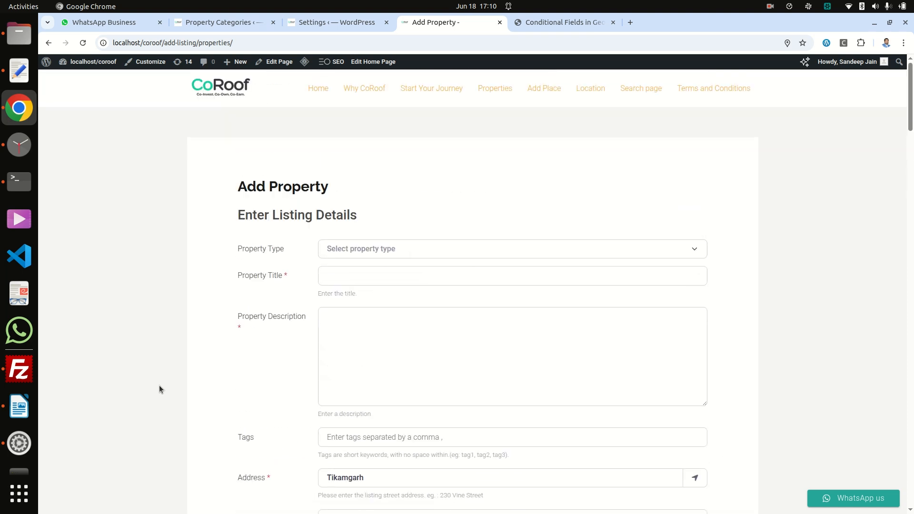
click(378, 250)
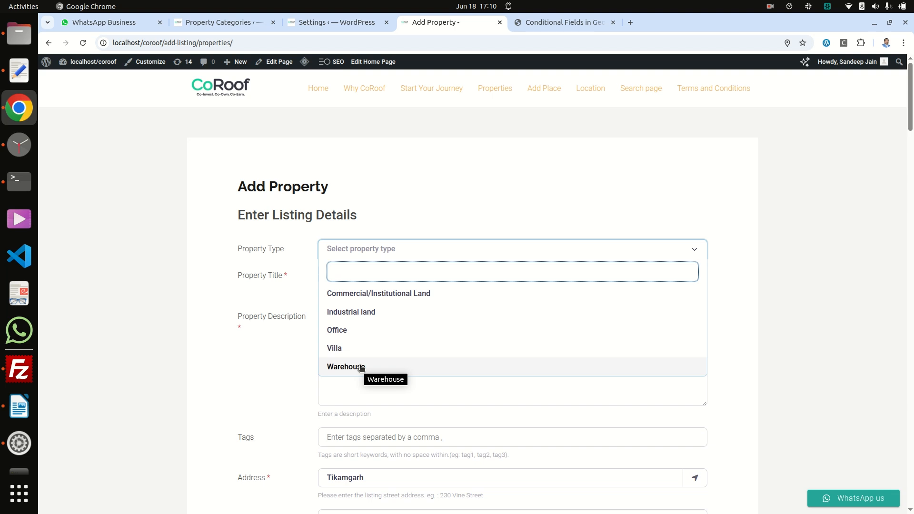
click(144, 177)
Open the Bedrooms / BHK field in the property settings and expand its conditional rules
click(319, 24)
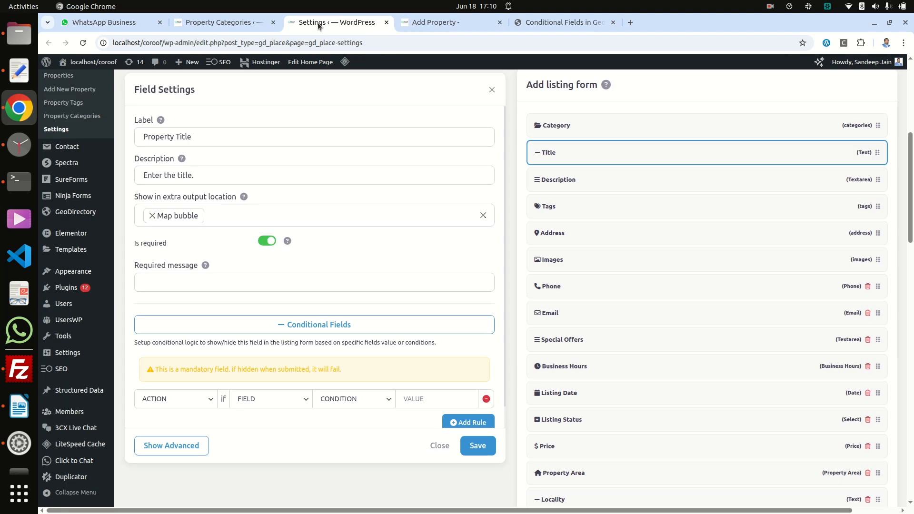
scroll(626, 312, down, 3)
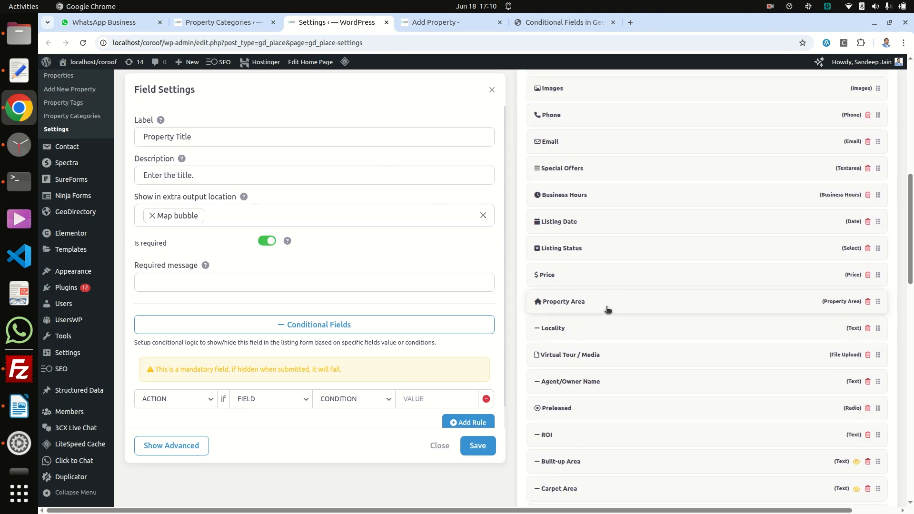
scroll(607, 309, down, 3)
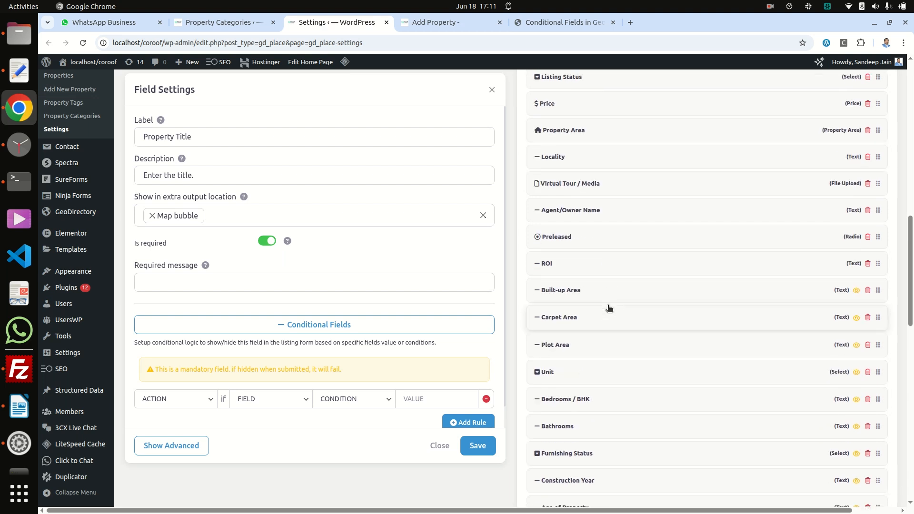
click(567, 401)
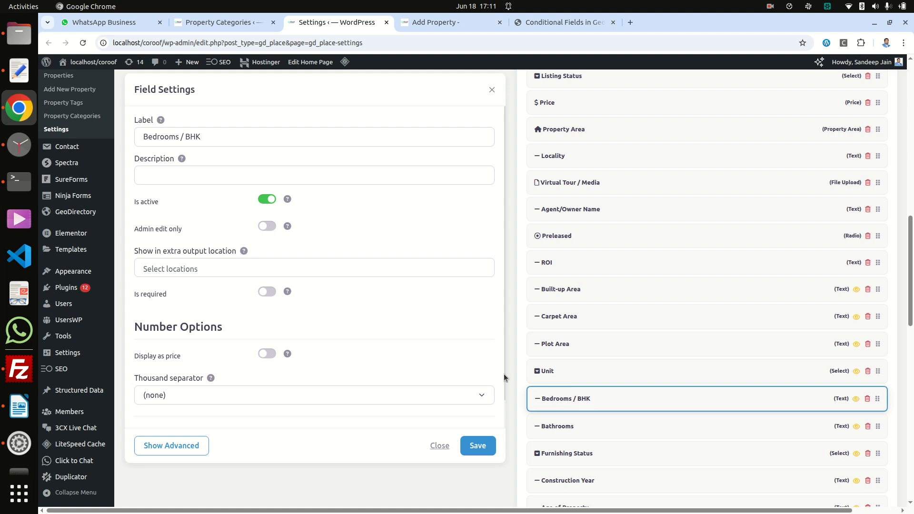
scroll(404, 288, down, 1)
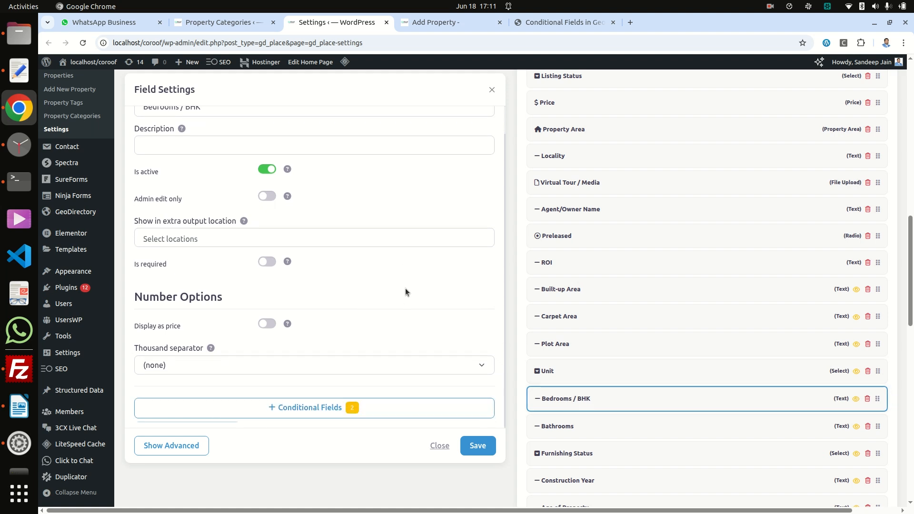
click(303, 408)
scroll(339, 339, down, 2)
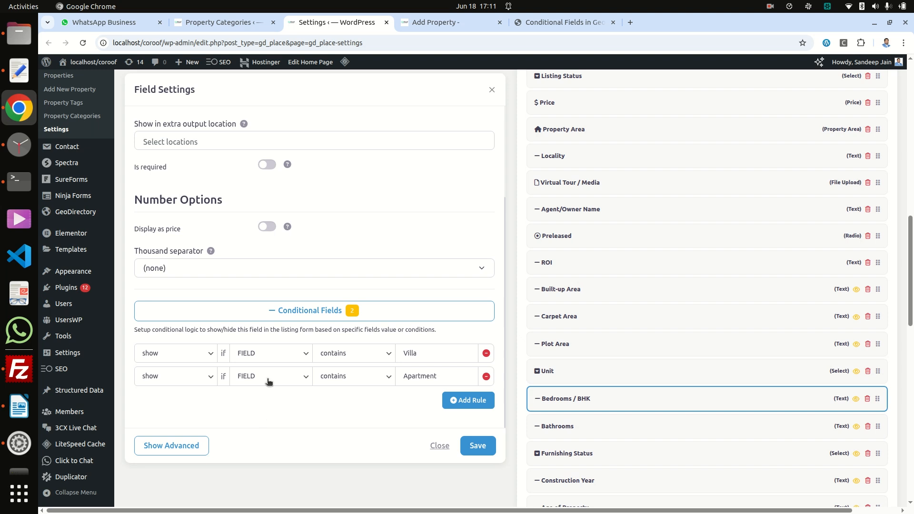
Remove the Apartment rule from Bedrooms / BHK and make the Villa rule depend on the Category field
click(486, 376)
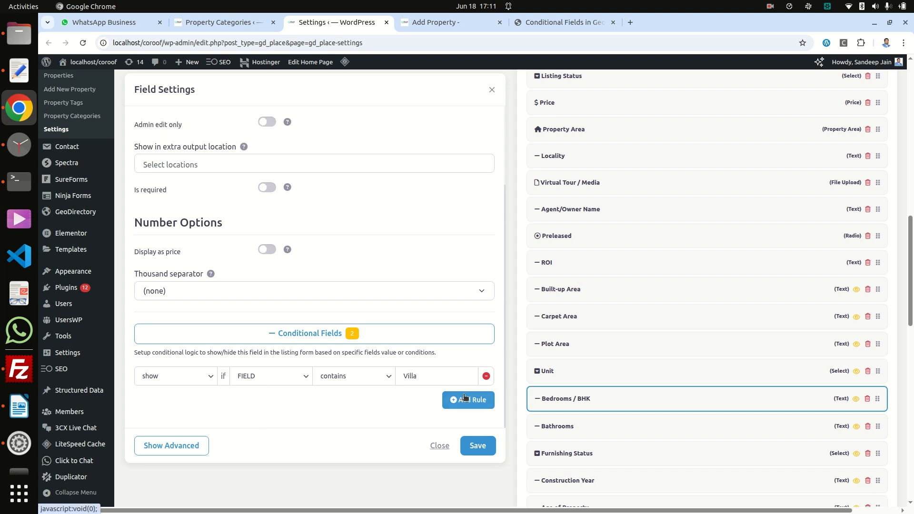
click(265, 376)
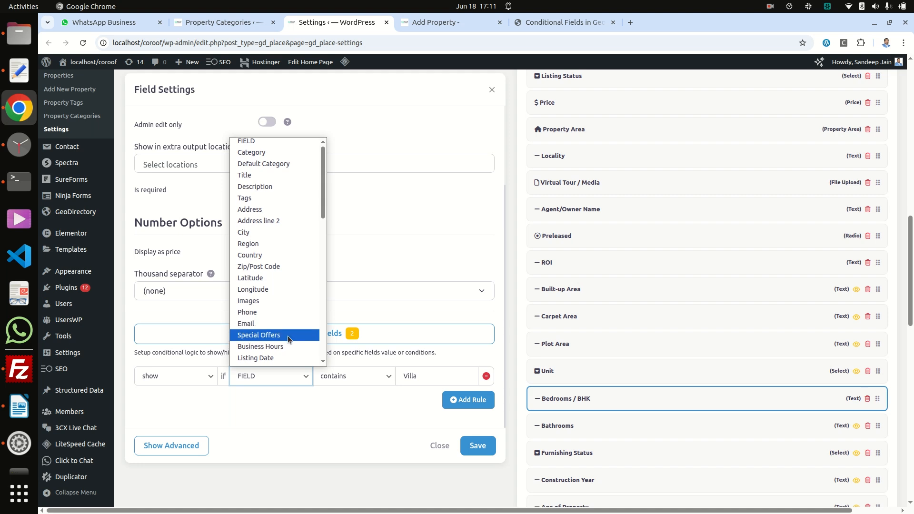
scroll(288, 336, down, 2)
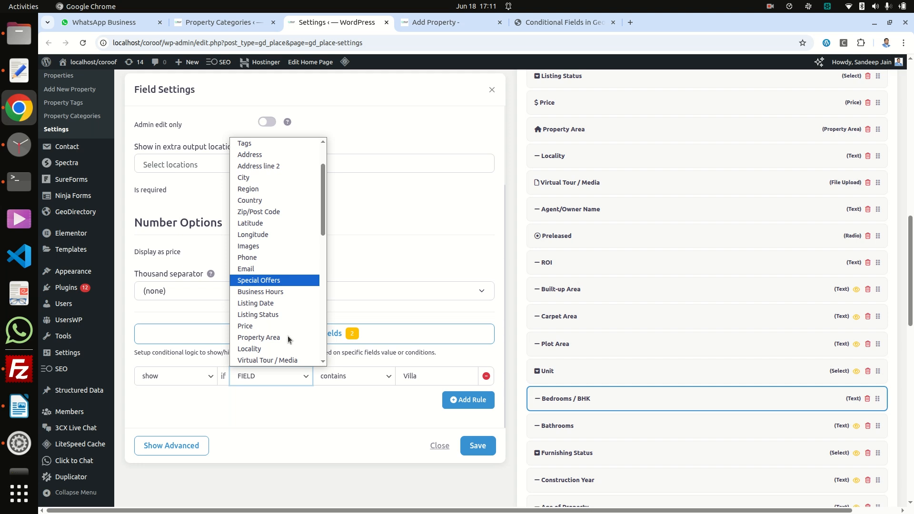
scroll(287, 335, up, 2)
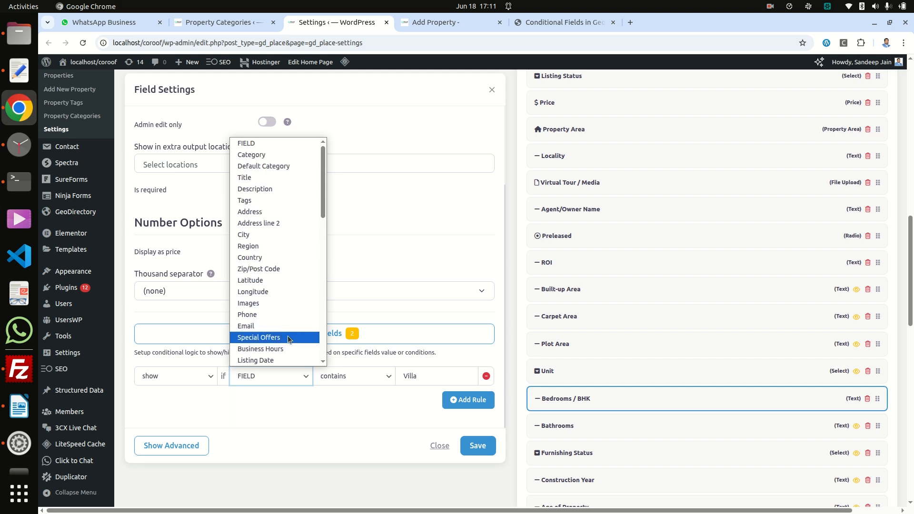
click(270, 154)
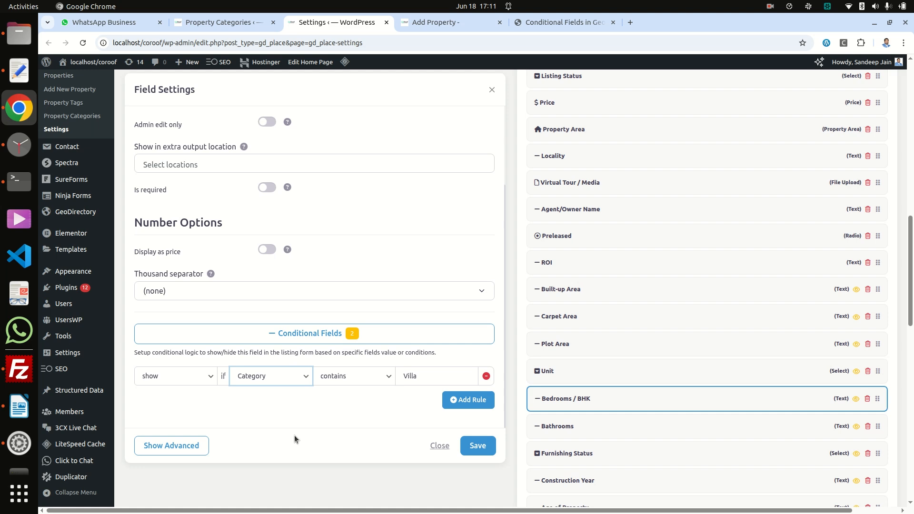
Check the Property Type options on the Add Property form and look up the Villa category's ID in Property Categories
click(412, 24)
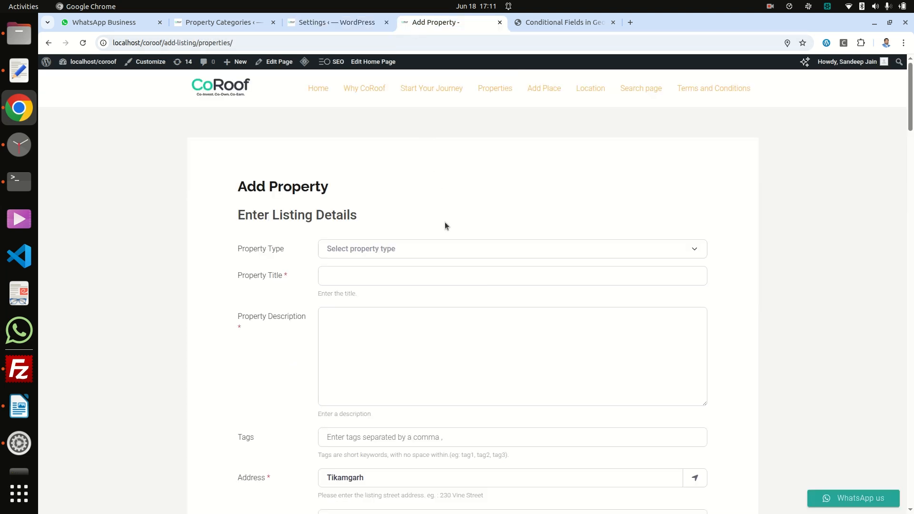
click(412, 253)
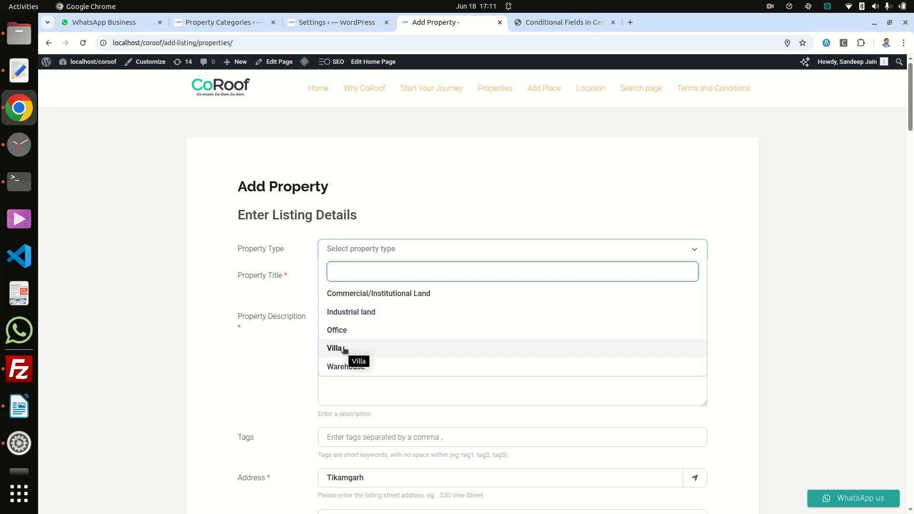
click(316, 26)
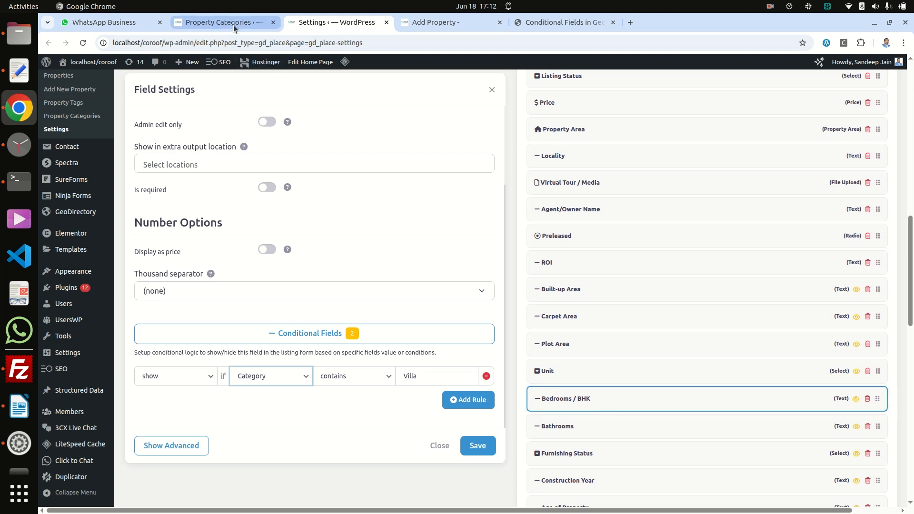
double_click(413, 377)
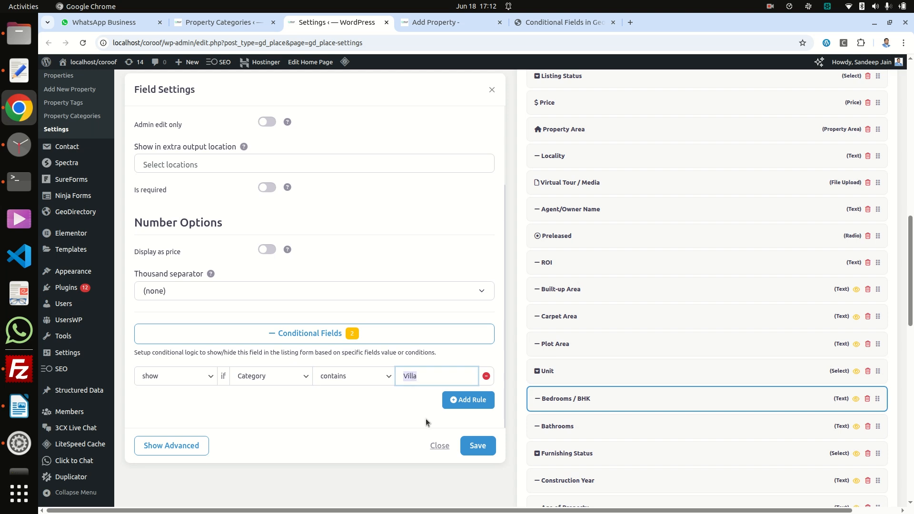
click(209, 26)
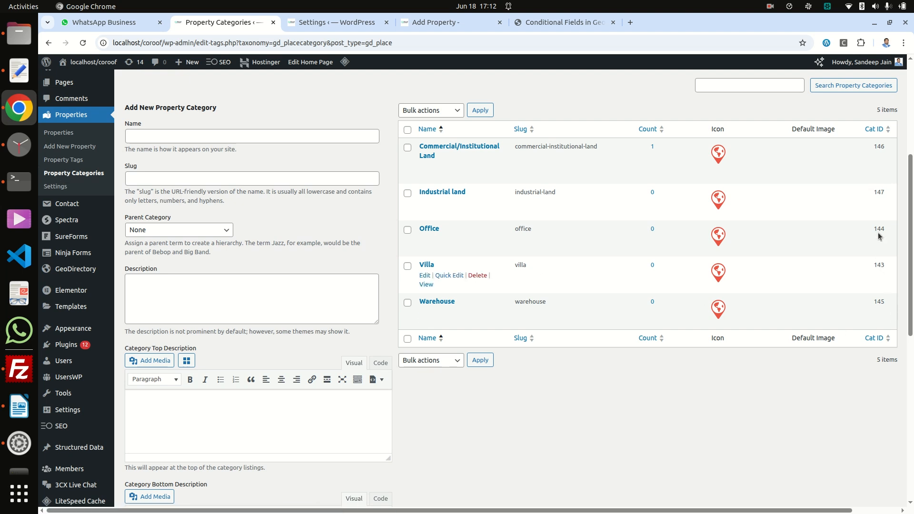
double_click(878, 264)
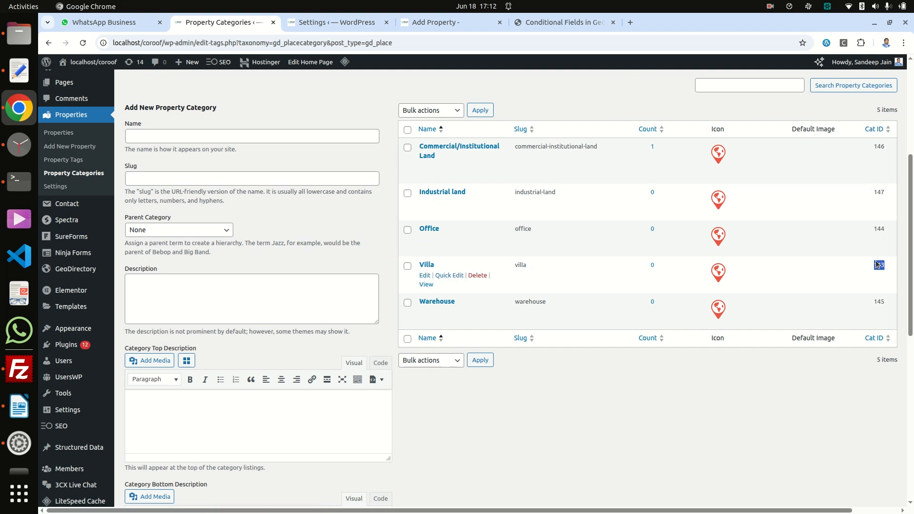
Set the value of the Bedrooms / BHK category rule to 143 and save the field
click(324, 23)
double_click(414, 379)
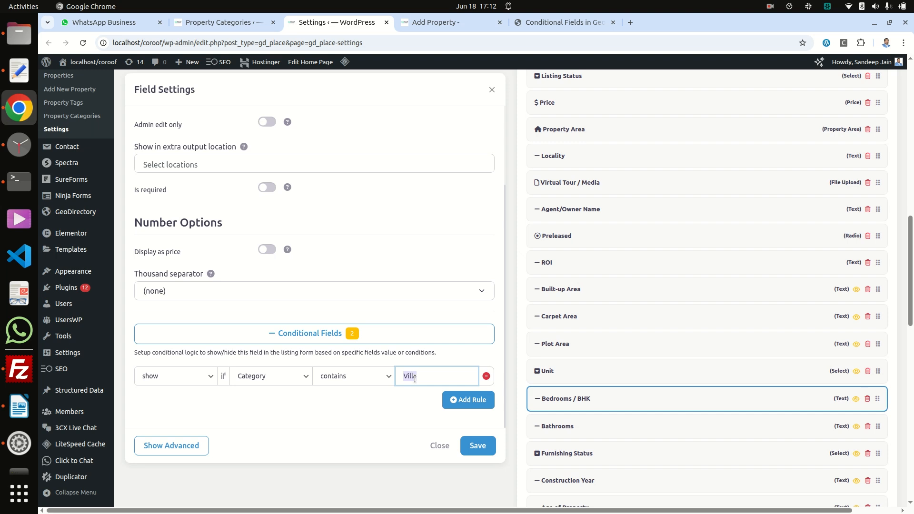
text(143)
click(476, 445)
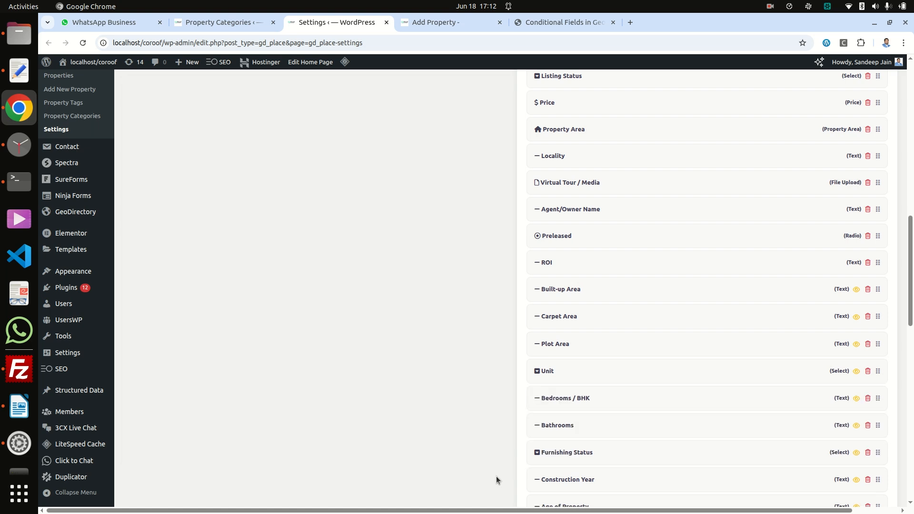
Reload the front-end Add Property page, discarding its unsaved entries
click(438, 19)
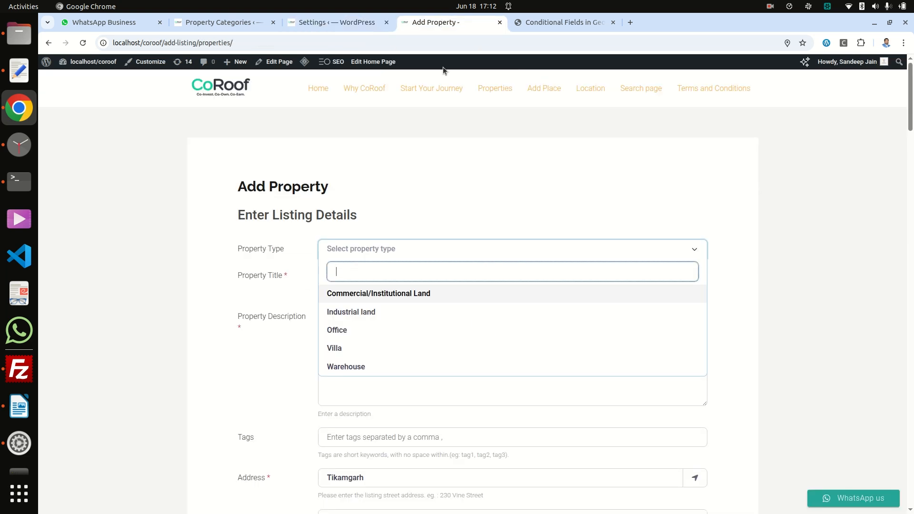
key(F5)
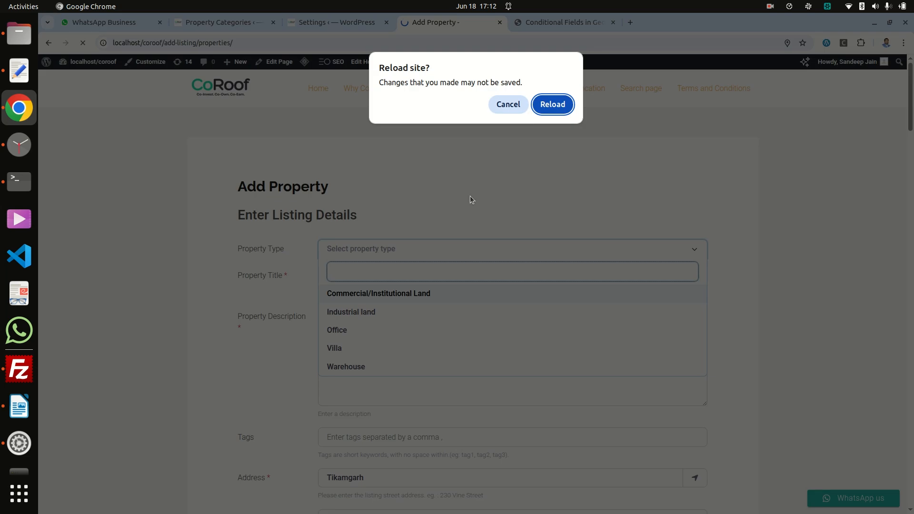
click(559, 113)
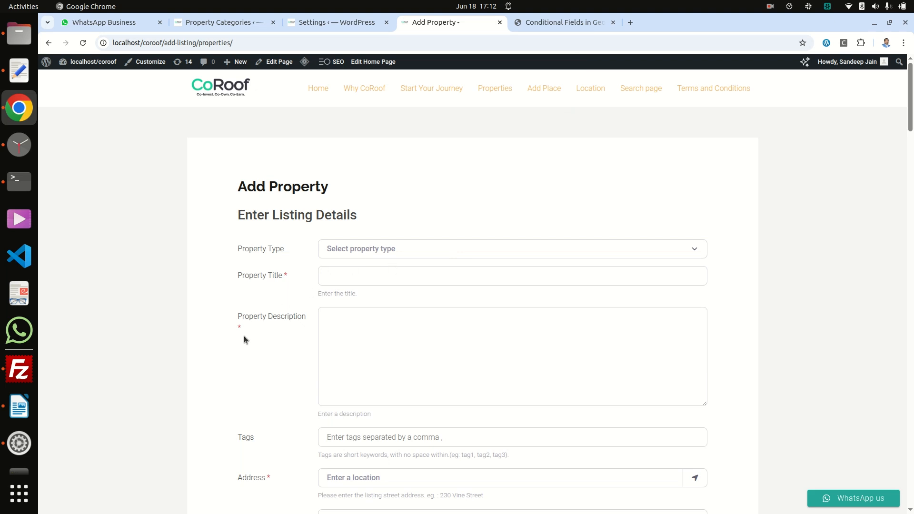
Open the Bedrooms / BHK field's settings for a check and return to the Add Property form
scroll(244, 335, down, 10)
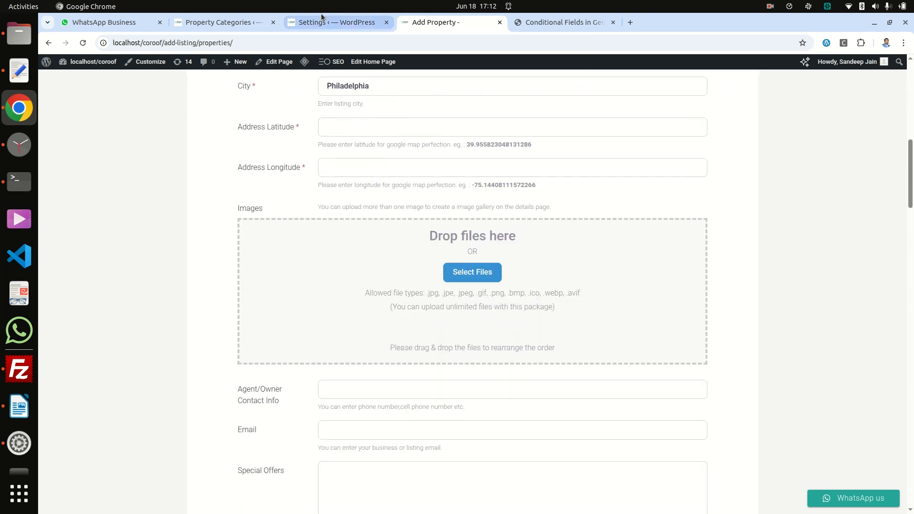
click(322, 21)
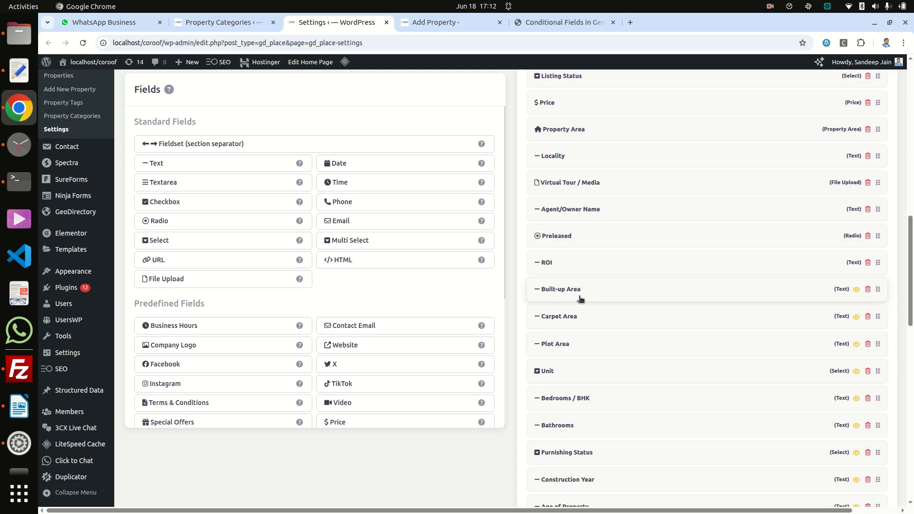
click(573, 399)
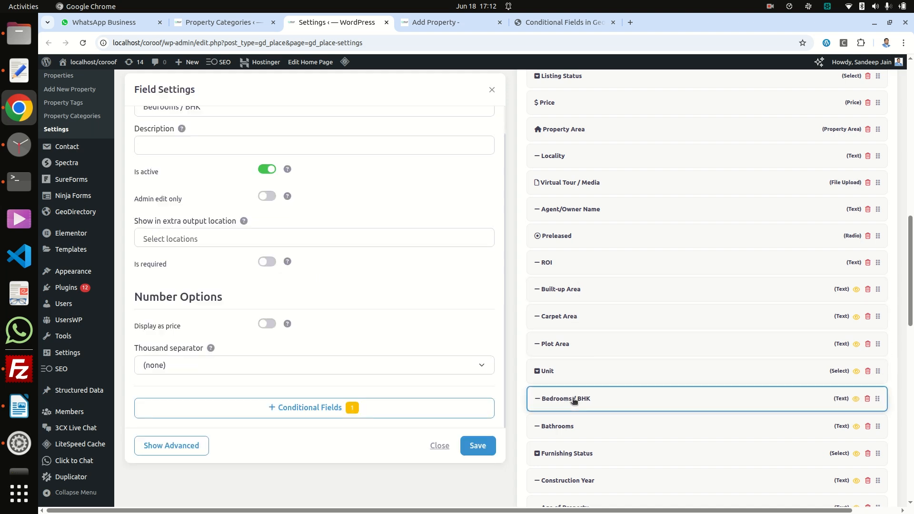
click(418, 24)
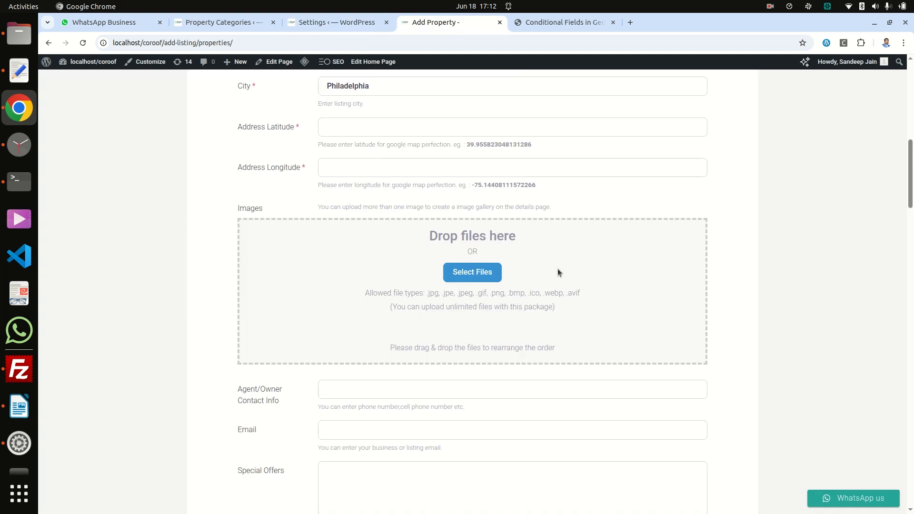
Select Villa as the Property Type on the Add Property form and check whether the Bedrooms / BHK field is shown
scroll(558, 272, up, 3)
scroll(448, 193, up, 6)
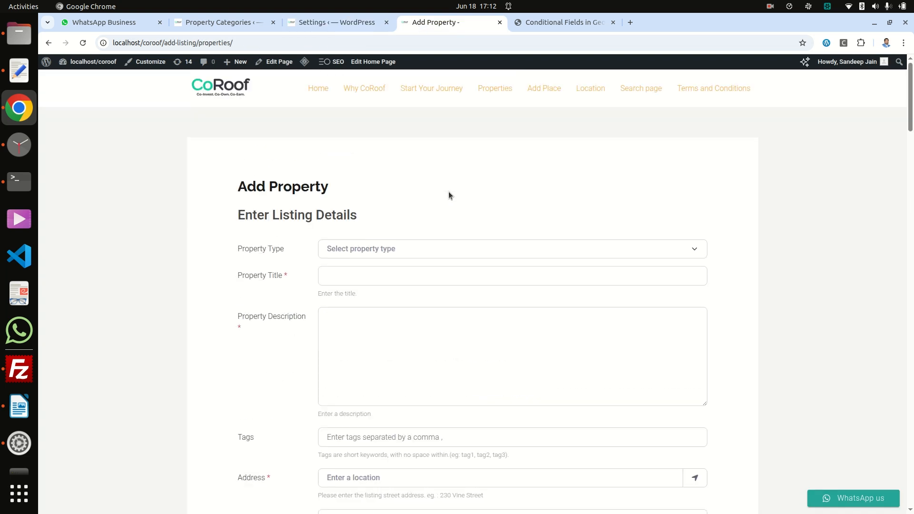
click(423, 253)
text(vil)
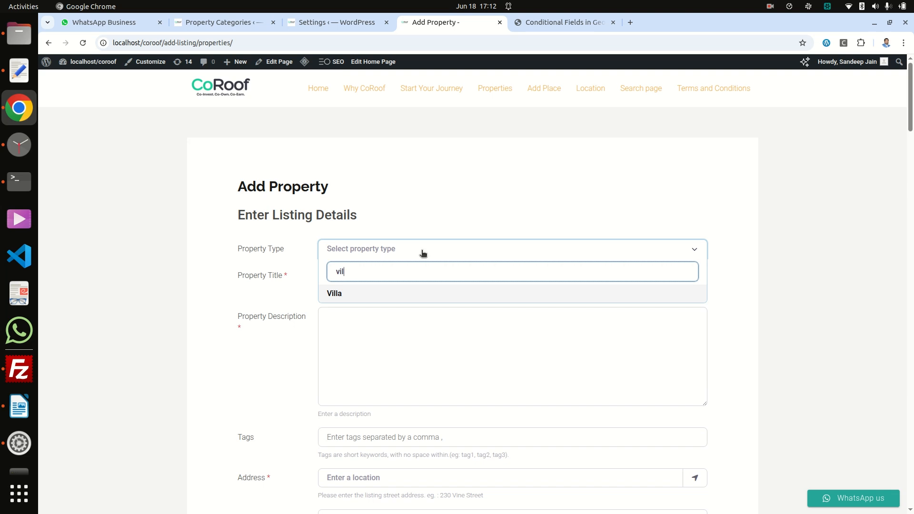
click(344, 294)
scroll(227, 374, down, 20)
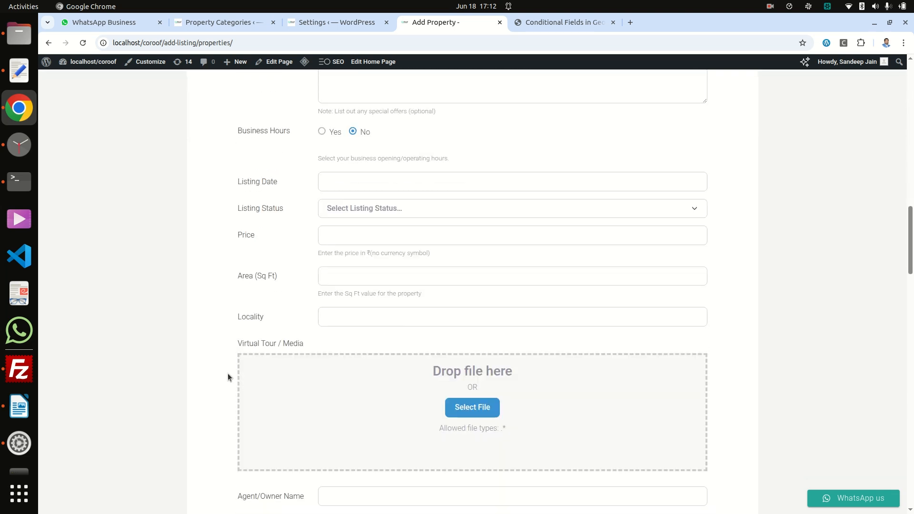
scroll(228, 374, down, 7)
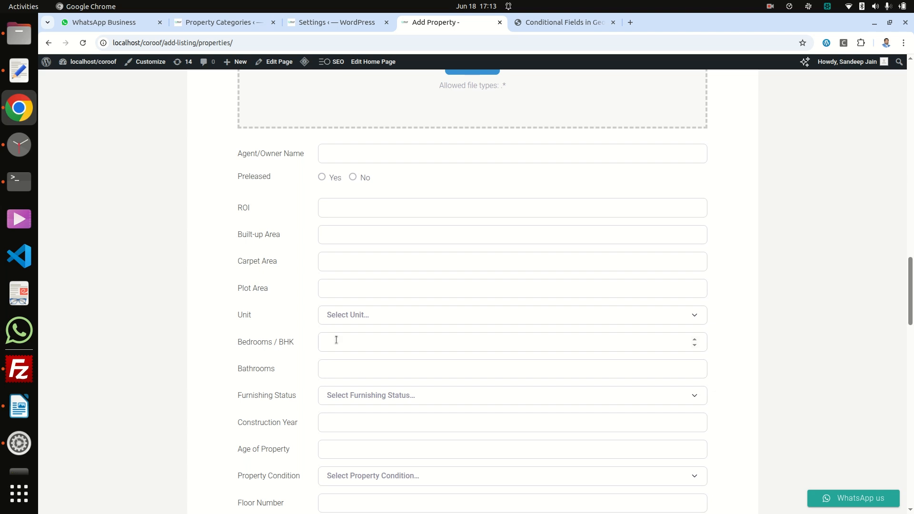
Change the Property Type to Warehouse and check whether the Bedrooms / BHK field is hidden on the form
scroll(729, 227, up, 8)
scroll(729, 227, up, 20)
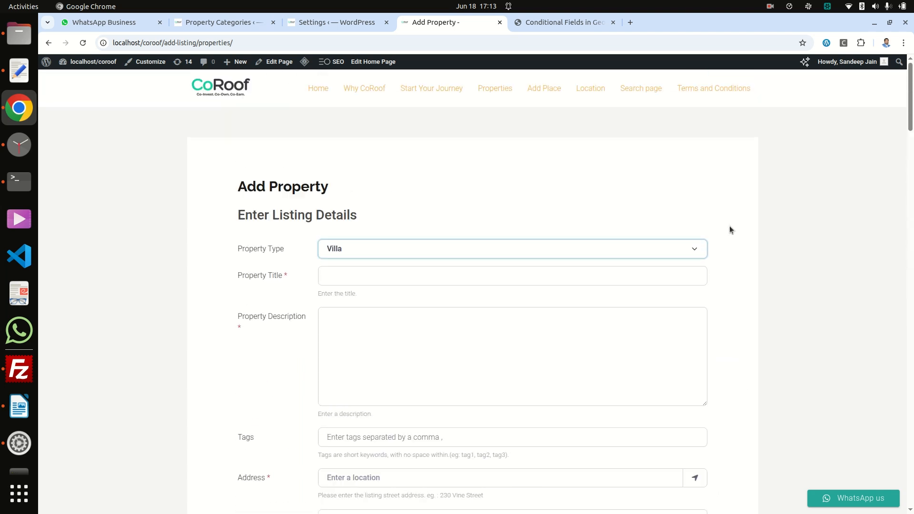
click(449, 250)
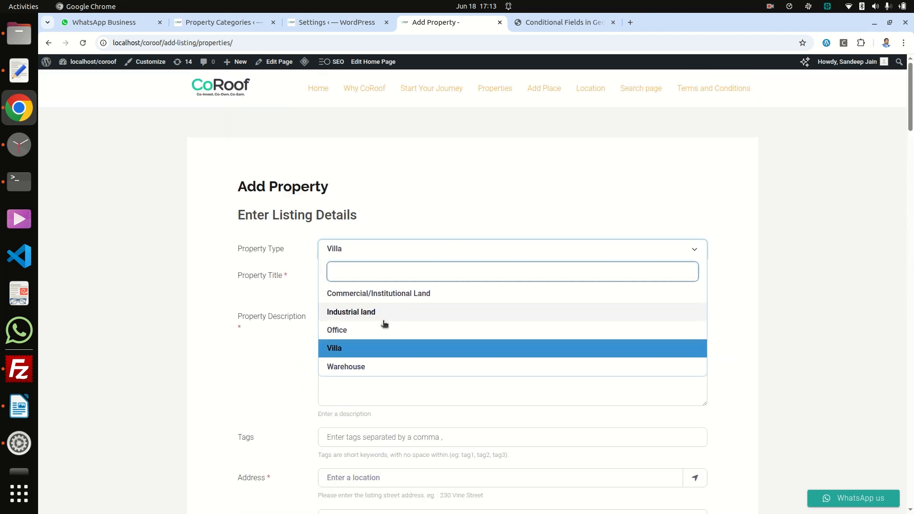
click(352, 368)
scroll(176, 387, down, 15)
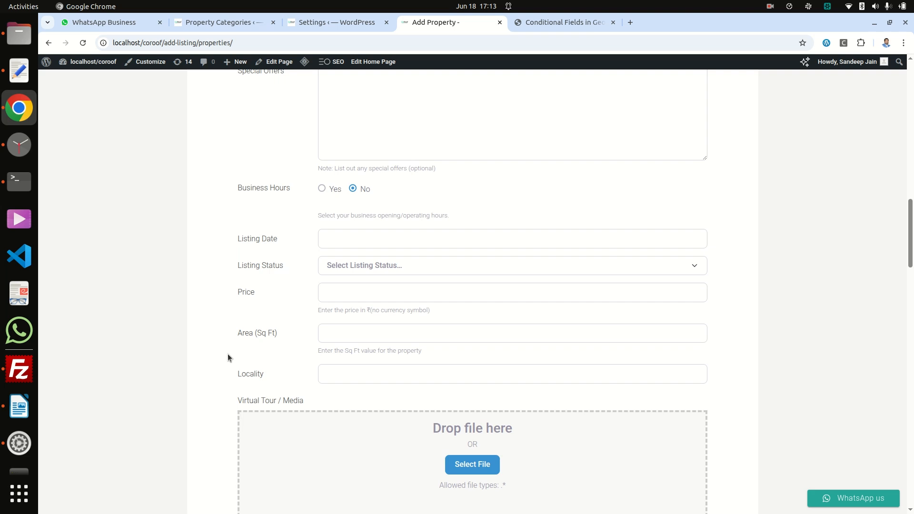
scroll(227, 353, down, 5)
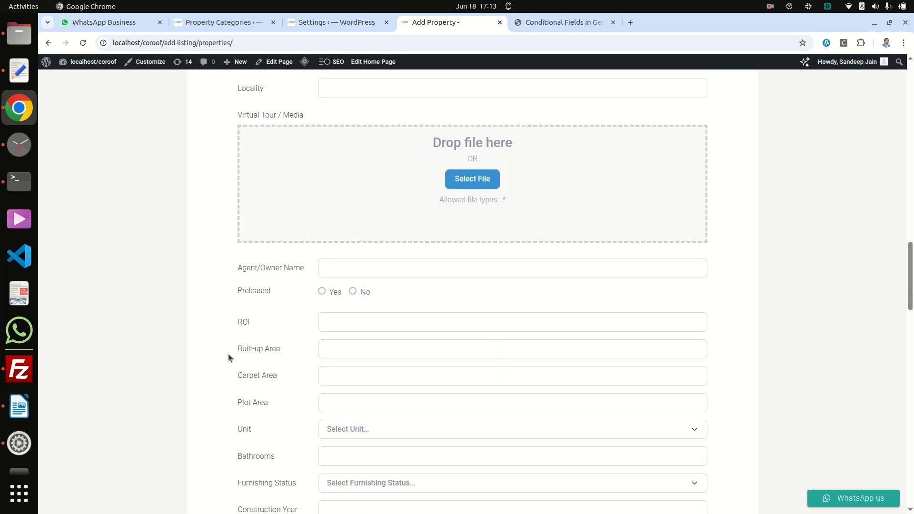
scroll(228, 357, down, 1)
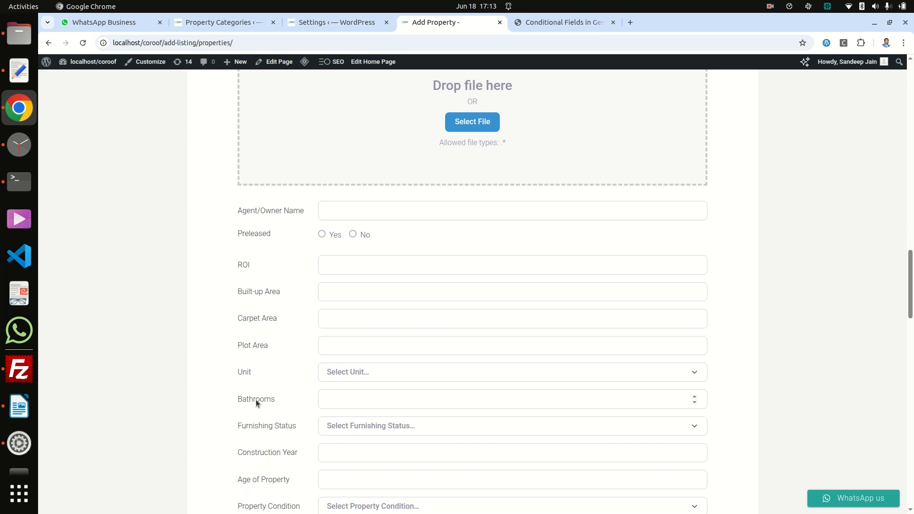
Open the Bathrooms field's conditional rules in the GeoDirectory settings and make its Villa rule depend on the Category field
click(307, 28)
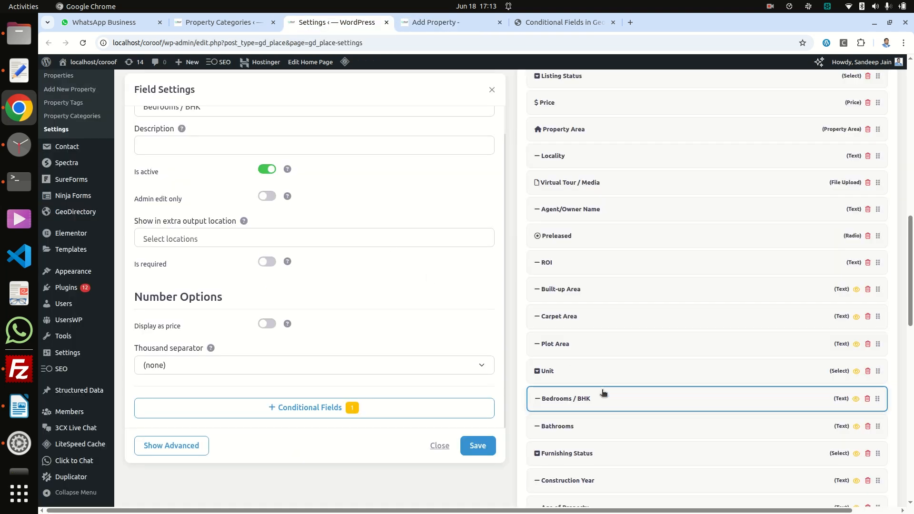
scroll(595, 371, down, 3)
click(565, 256)
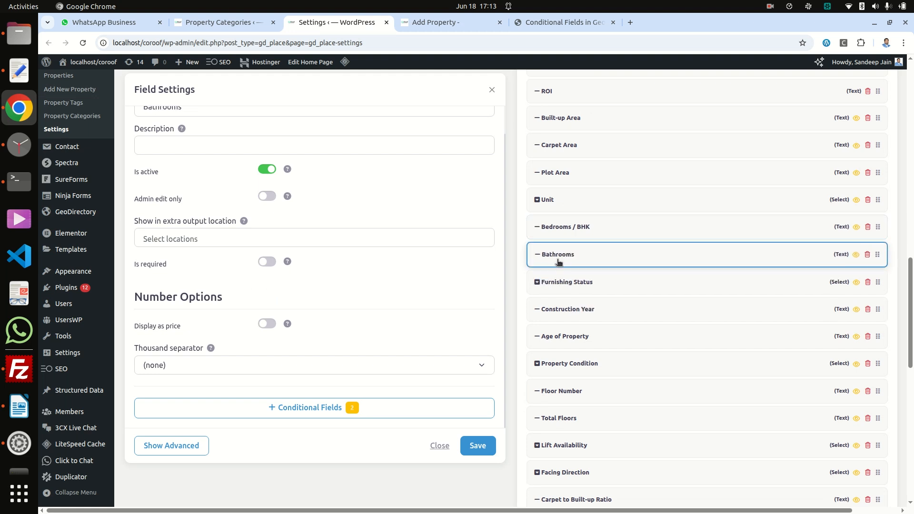
click(309, 407)
scroll(320, 405, down, 2)
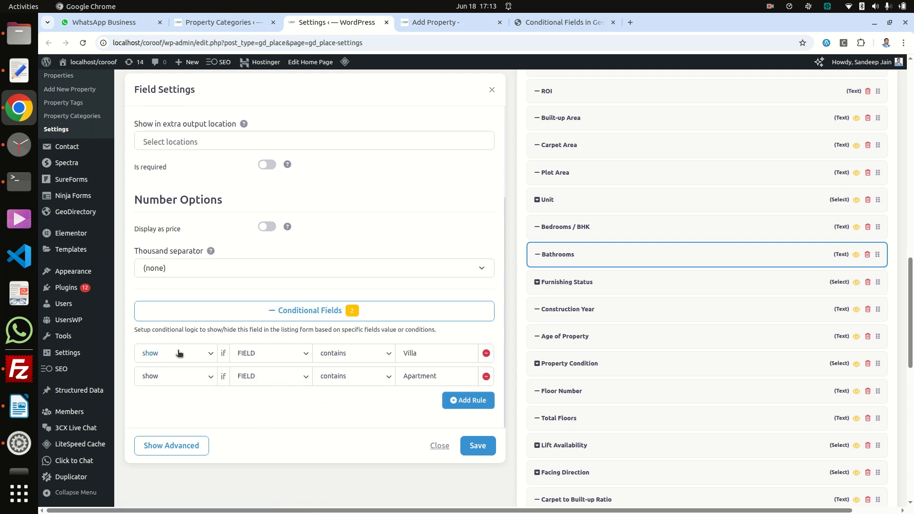
click(260, 353)
click(262, 134)
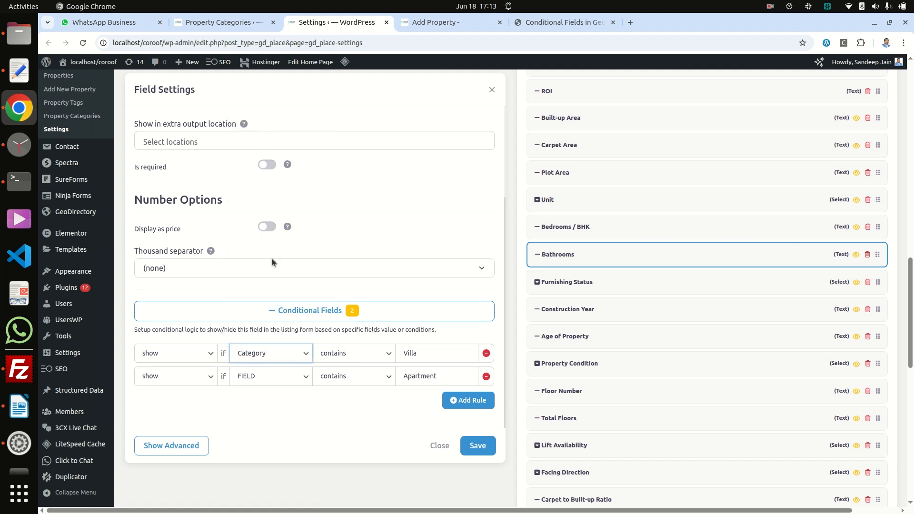
Set the Bathrooms Category rule's value to Villa's category ID, 143, remove the Apartment rule and save the field
double_click(412, 354)
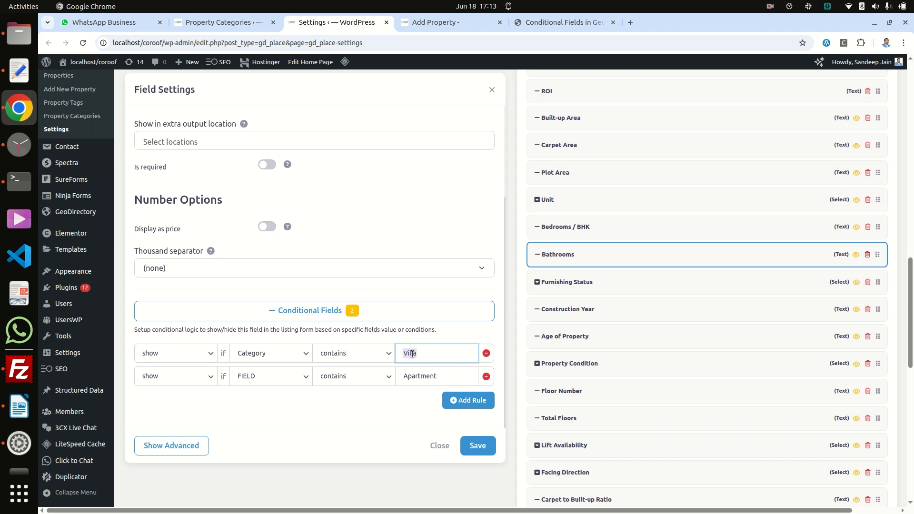
click(175, 21)
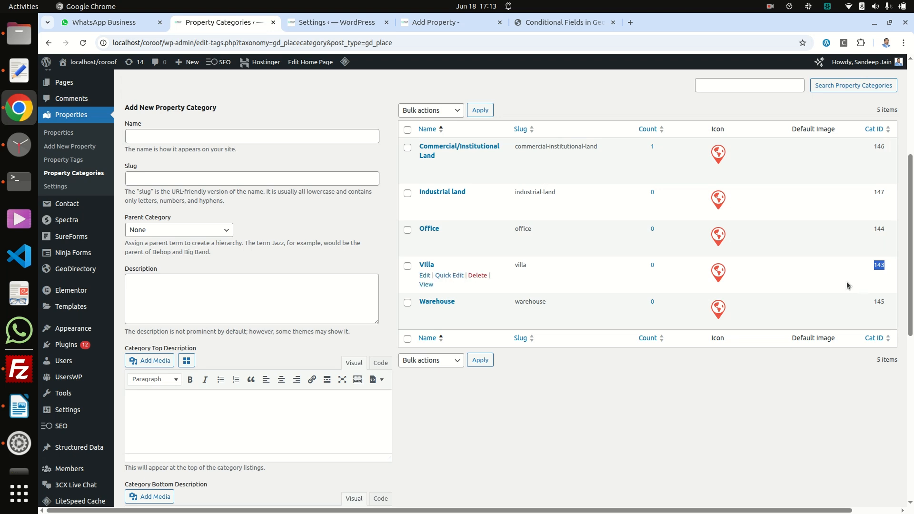
click(337, 22)
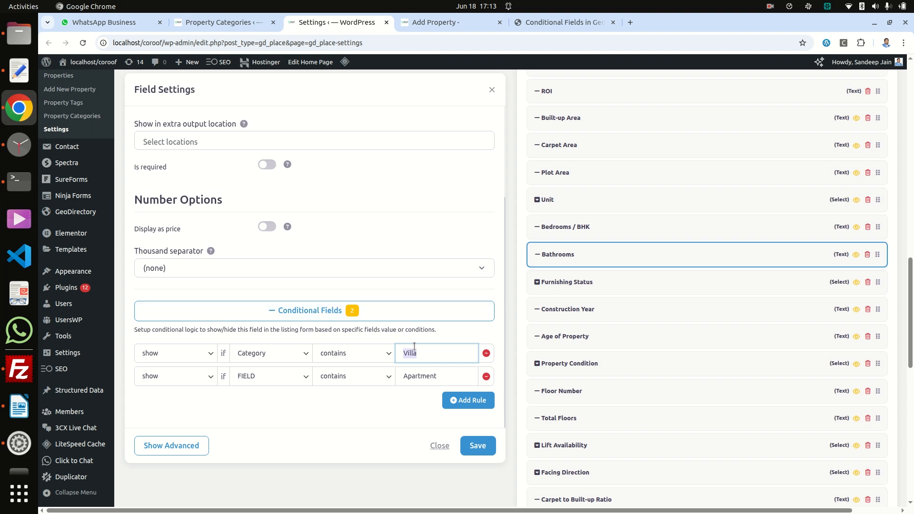
text(143)
click(485, 377)
click(478, 447)
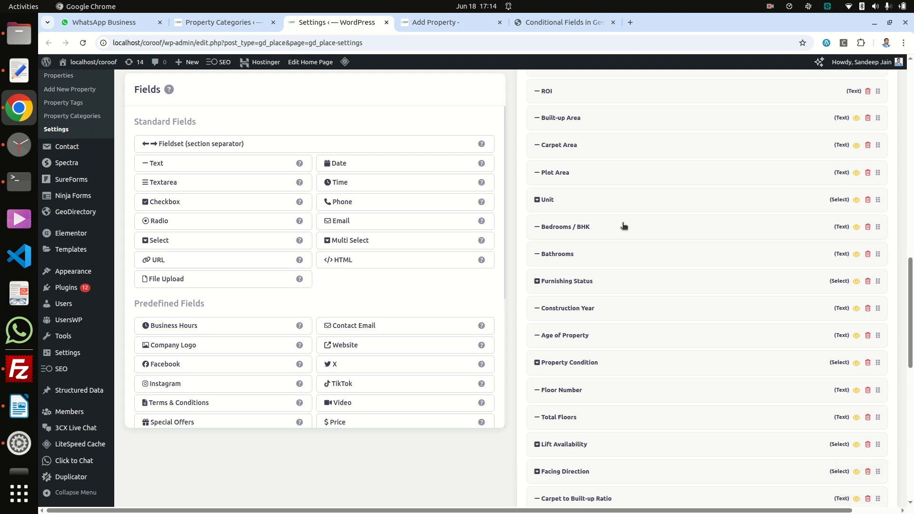
Reopen the Bathrooms field's settings and select Office as the Property Type on the Add Property form
click(578, 266)
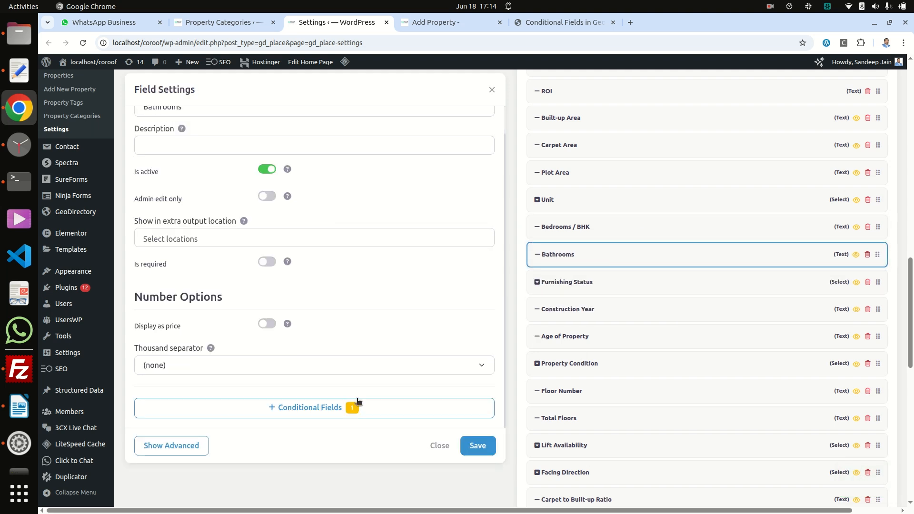
click(424, 26)
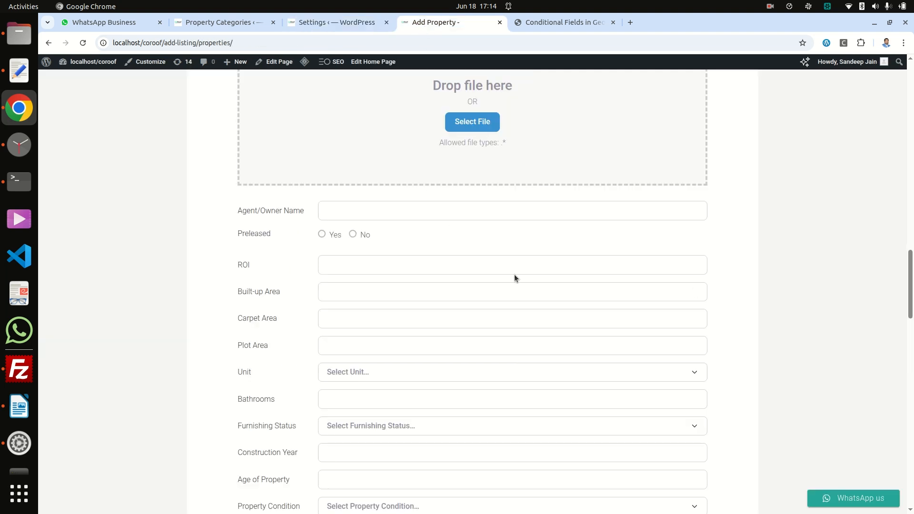
scroll(514, 276, up, 13)
scroll(515, 274, up, 10)
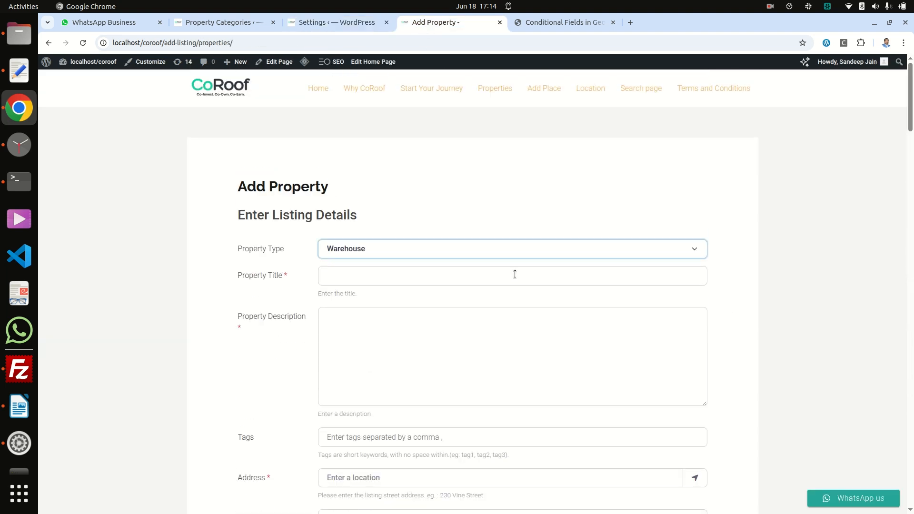
click(389, 247)
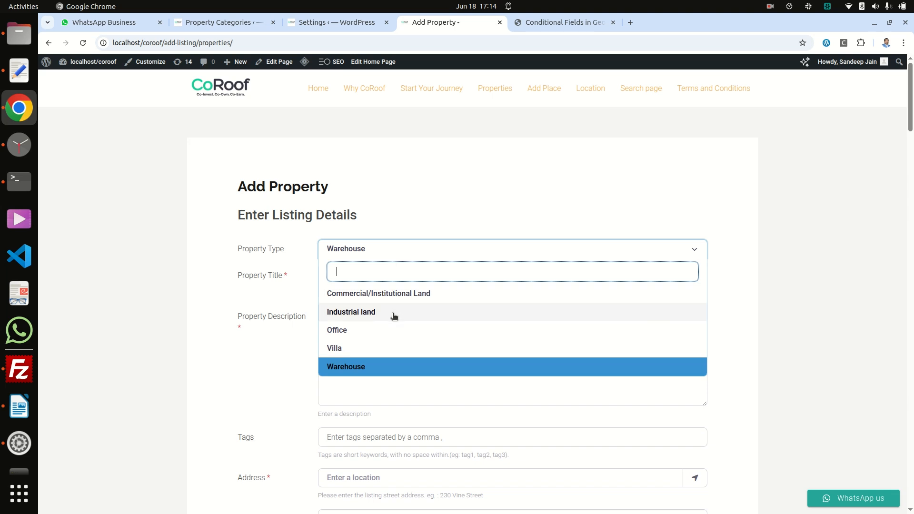
click(351, 333)
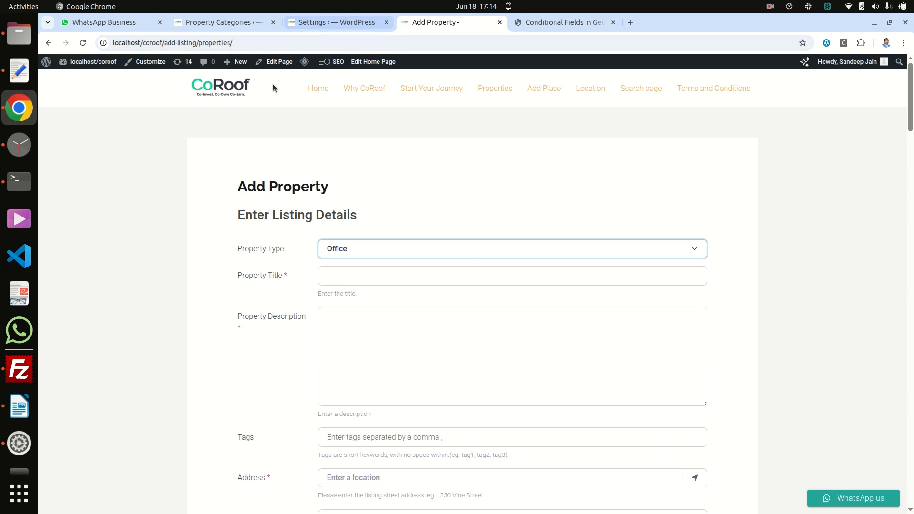
Look up the Office category's ID in Property Categories and expand the conditional rules of the Bathrooms field
click(235, 23)
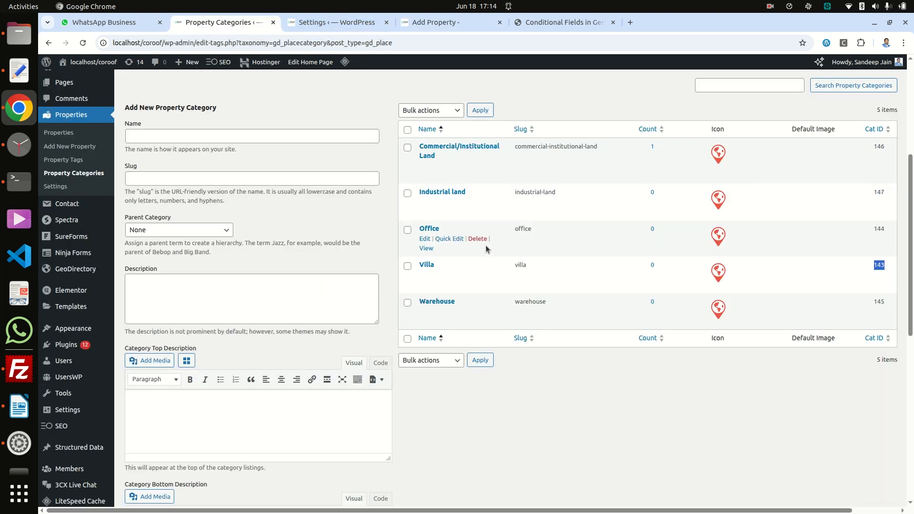
click(333, 22)
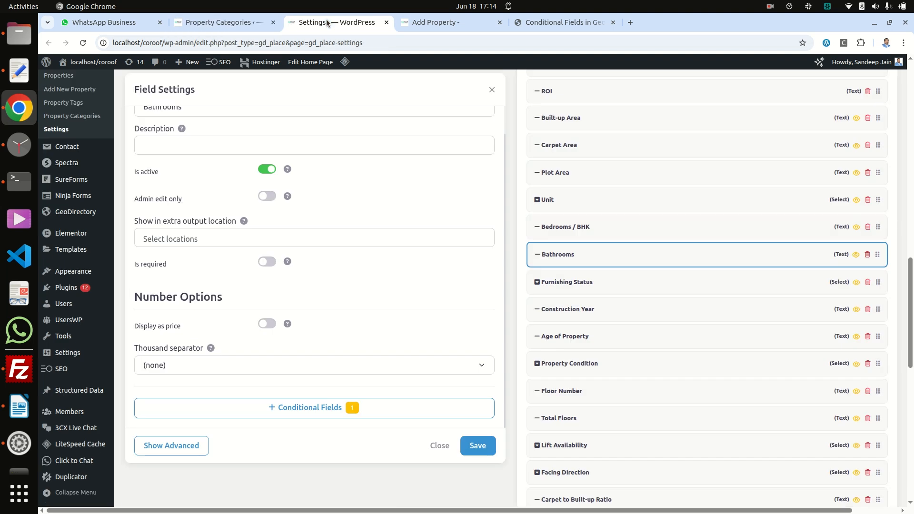
scroll(350, 421, down, 4)
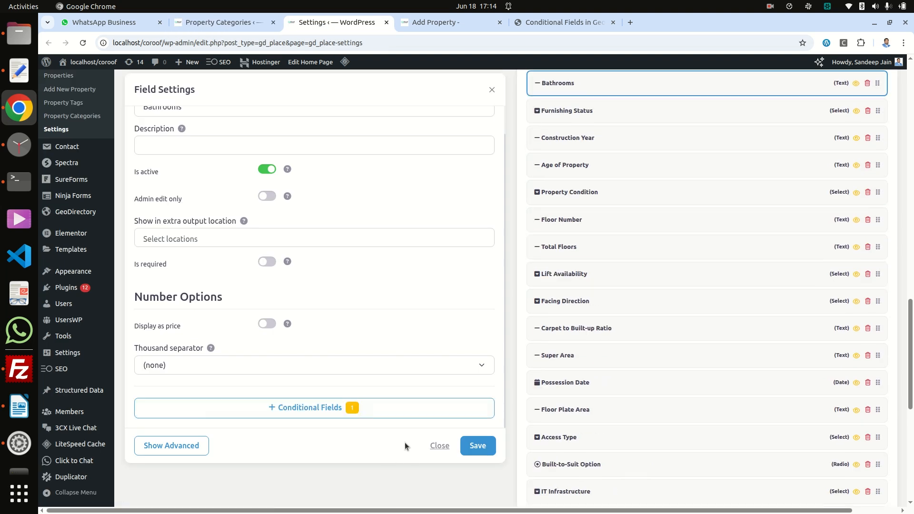
click(271, 412)
scroll(295, 461, down, 1)
scroll(299, 411, down, 2)
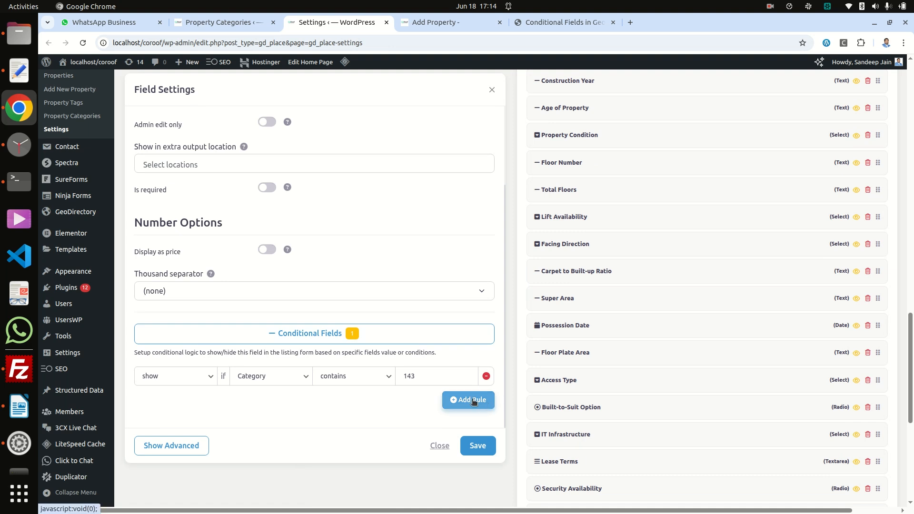
Add a second conditional rule to the Bathrooms field that shows it if Category contains a value
click(473, 400)
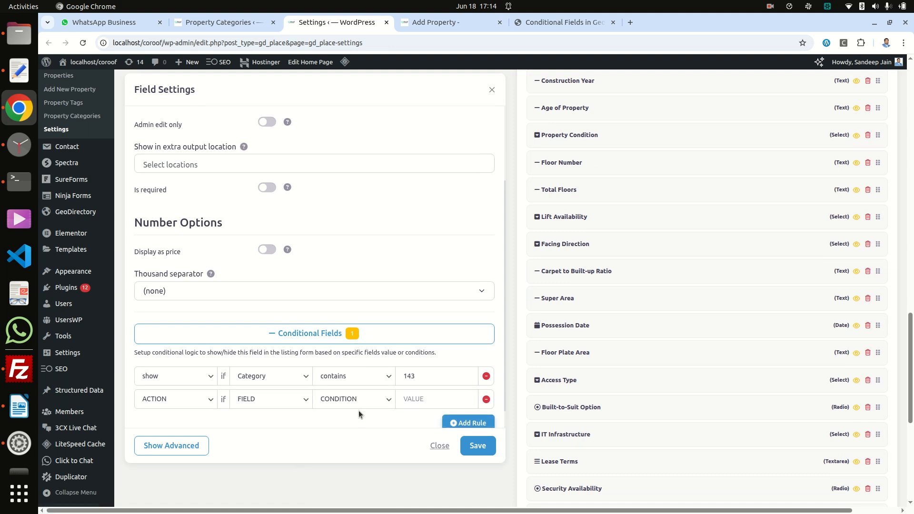
click(174, 397)
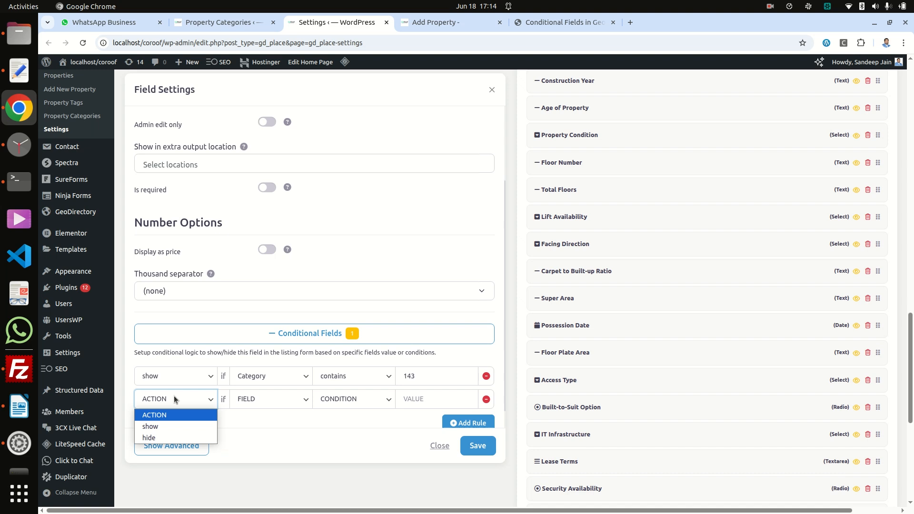
click(164, 426)
click(261, 400)
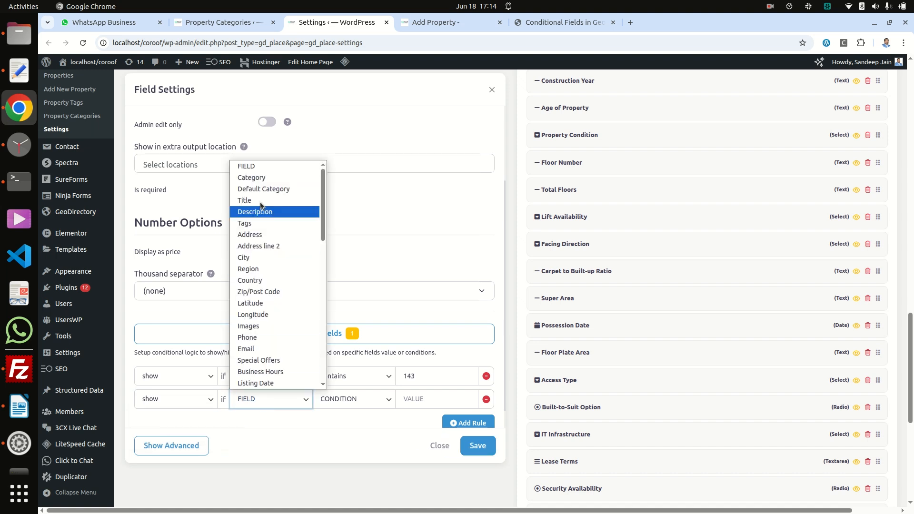
click(273, 181)
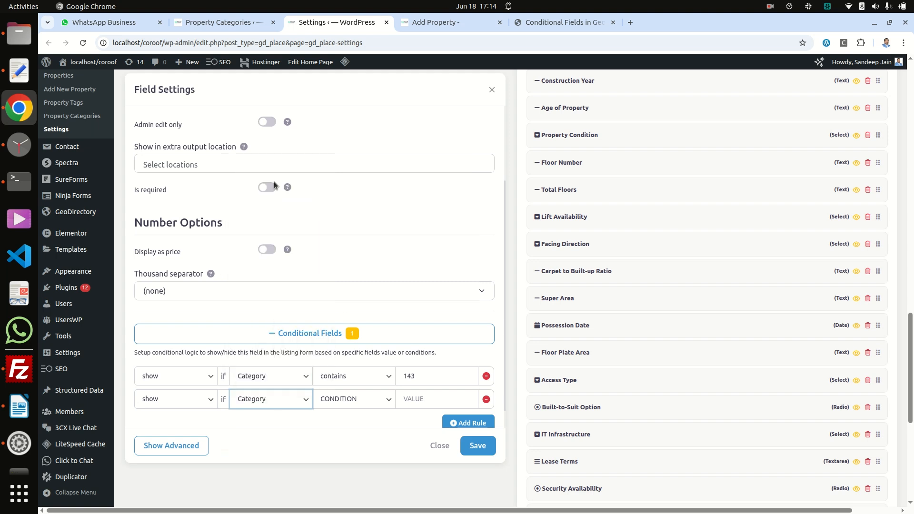
click(356, 401)
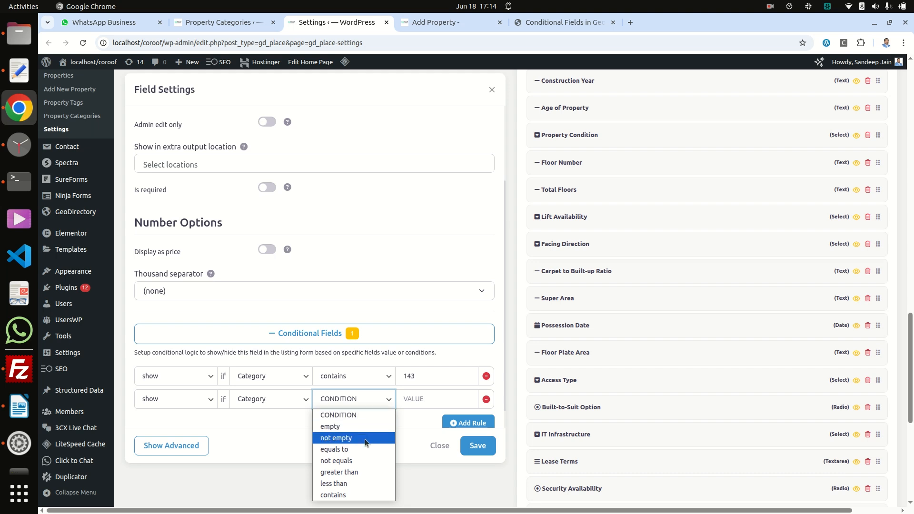
click(366, 496)
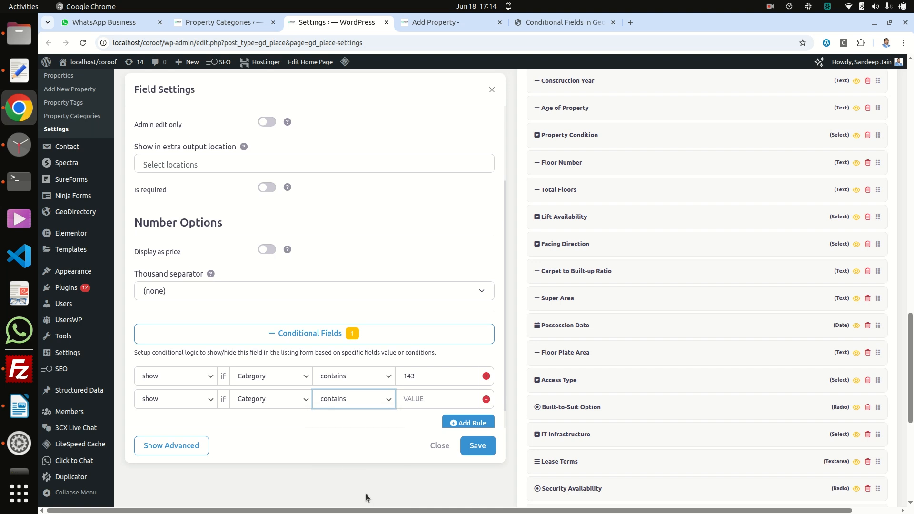
Look up Office's category ID in Property Categories, set the new rule's value to 144 and save the Bathrooms field
click(407, 394)
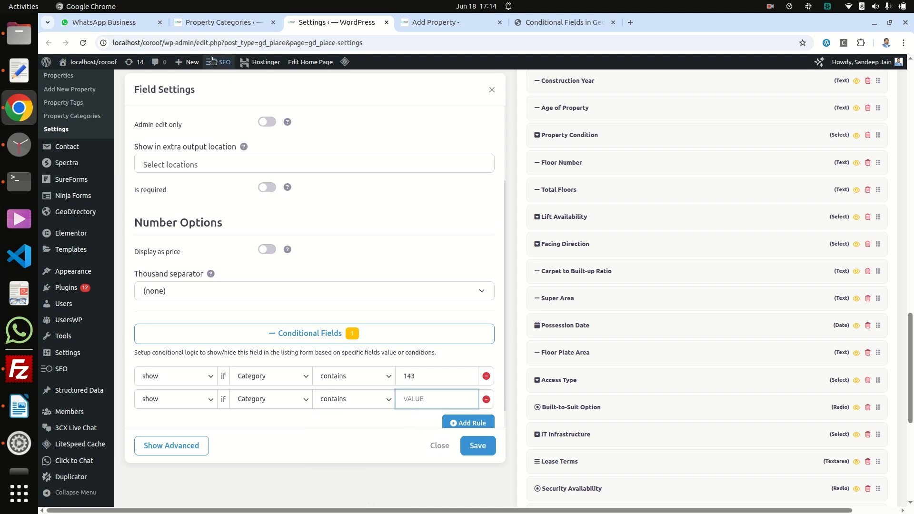
click(217, 23)
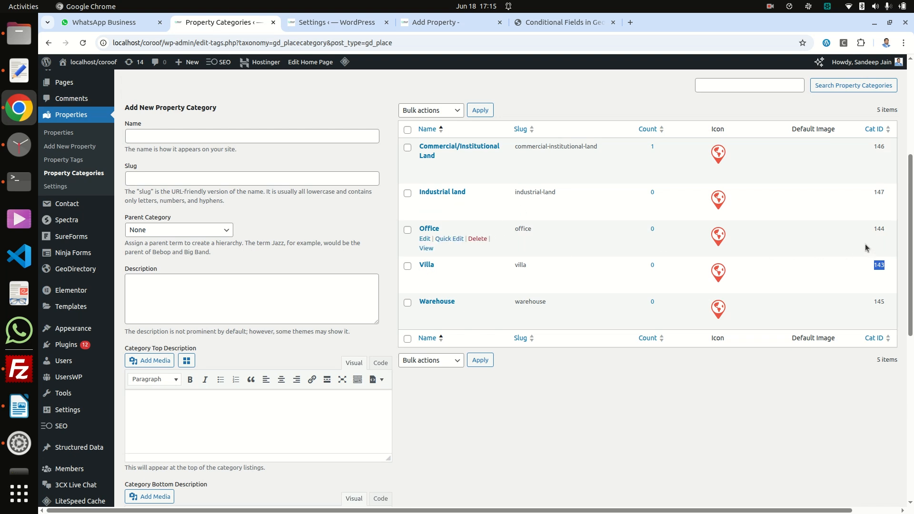
click(333, 22)
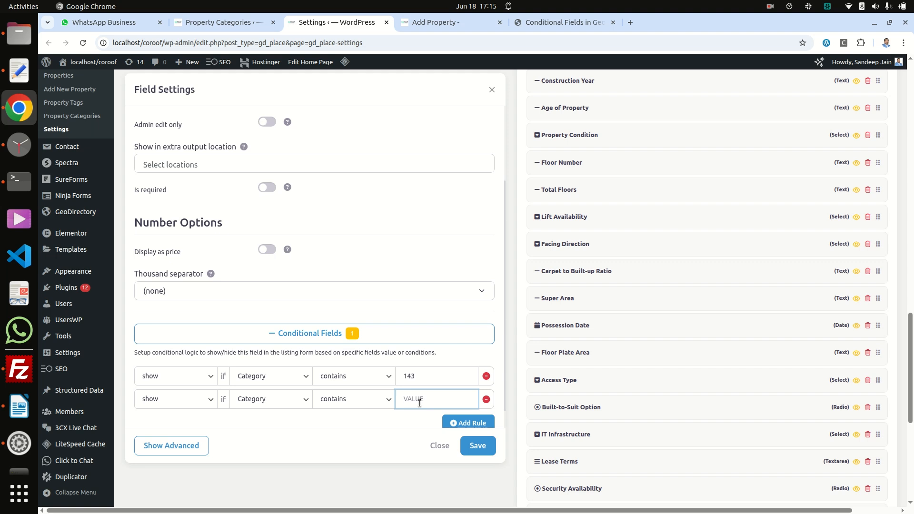
text(144)
click(258, 376)
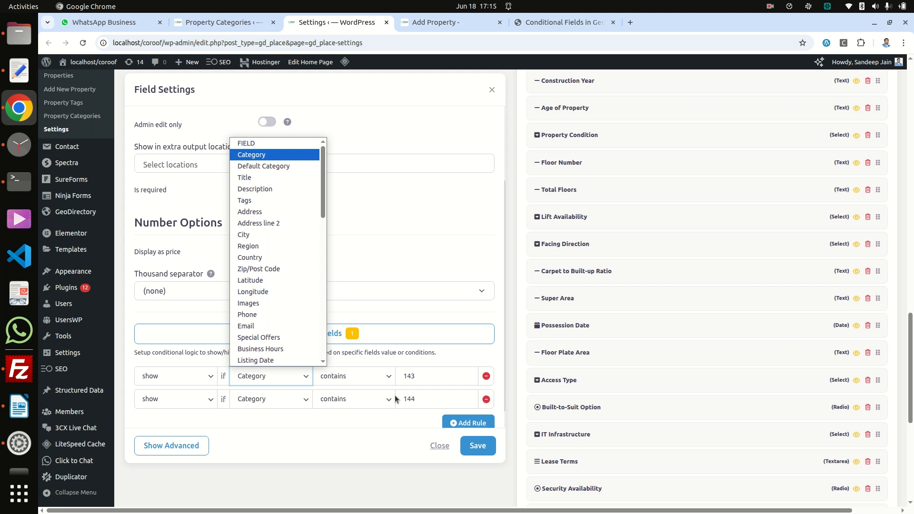
click(413, 397)
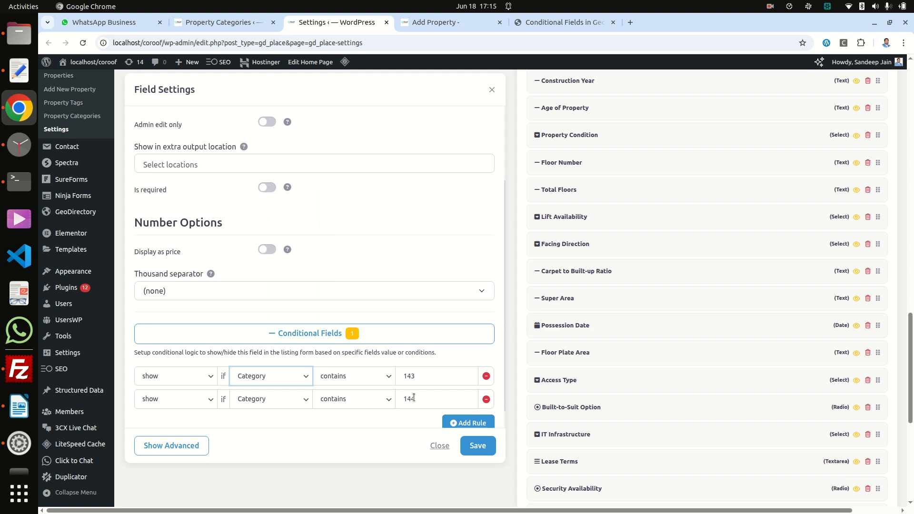
click(475, 451)
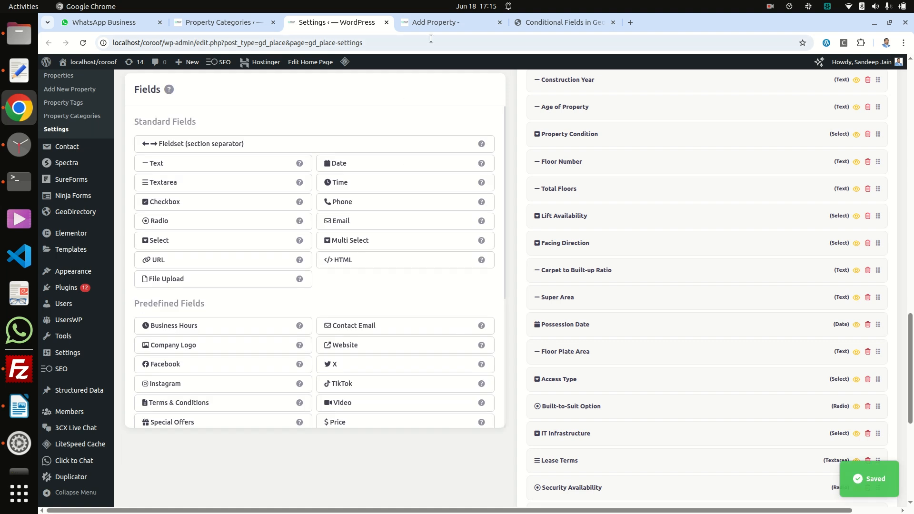
Reload the Add Property form, discarding its unsaved entries
click(432, 27)
right_click(355, 167)
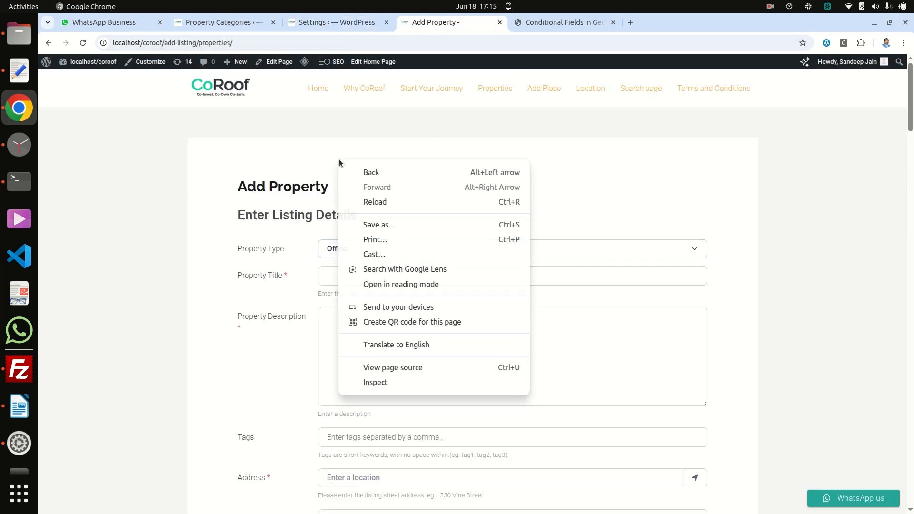
click(373, 200)
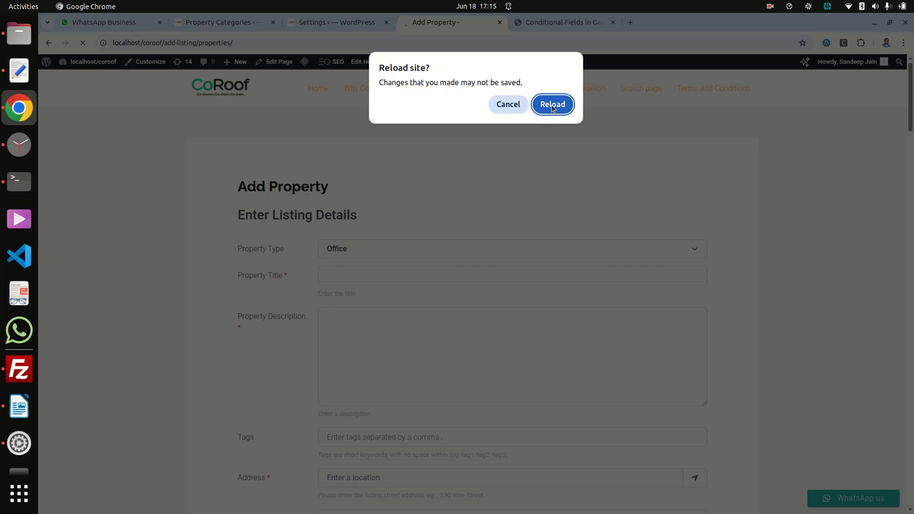
click(542, 103)
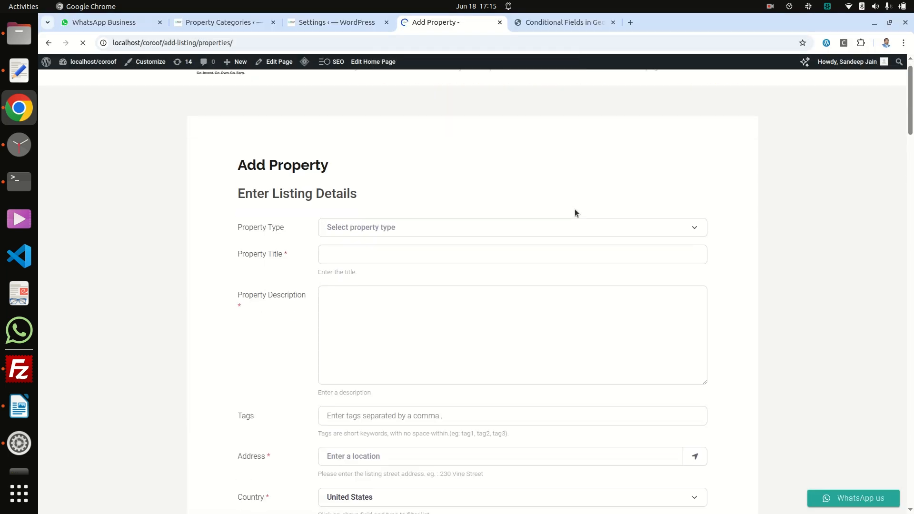
Select Office as the Property Type and check the Add Property form for the Bathrooms field
click(427, 134)
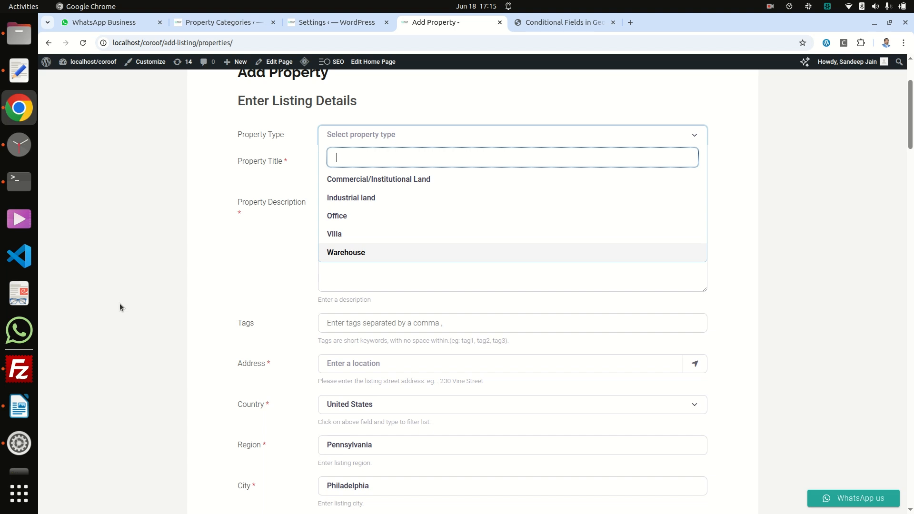
click(339, 215)
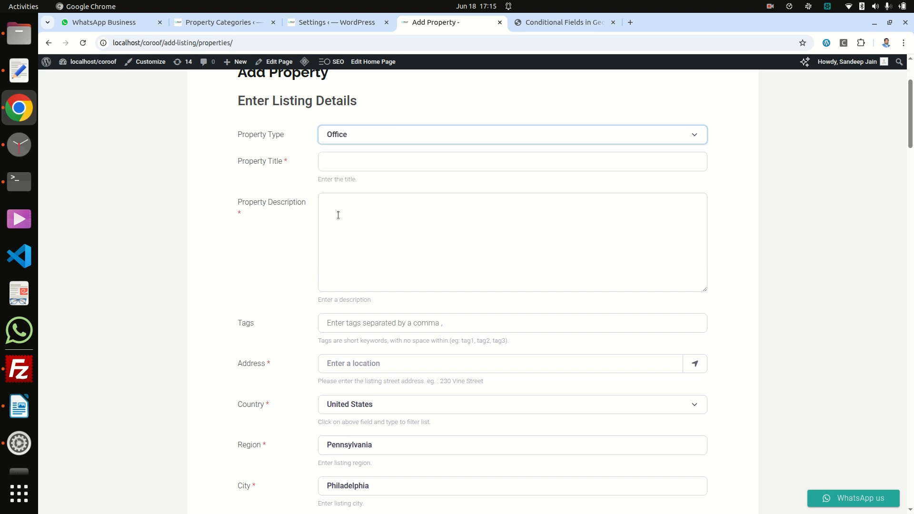
scroll(150, 340, down, 15)
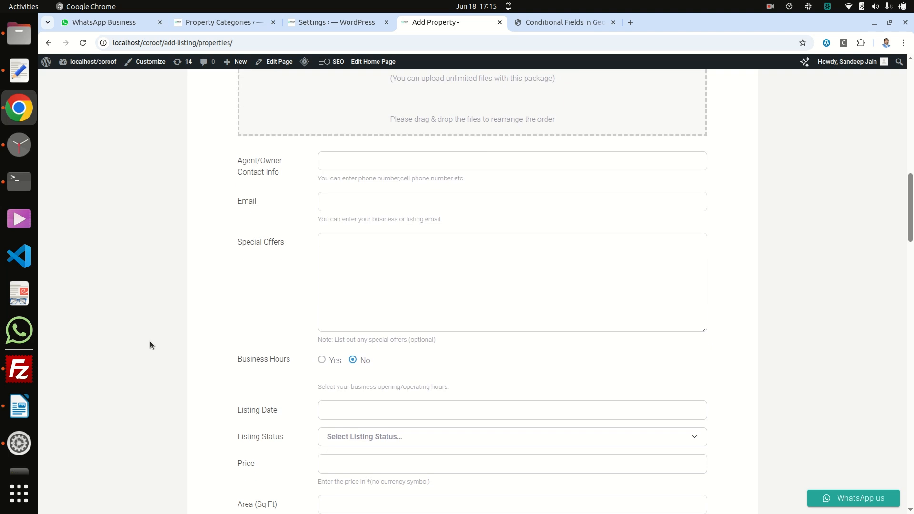
scroll(150, 342, down, 15)
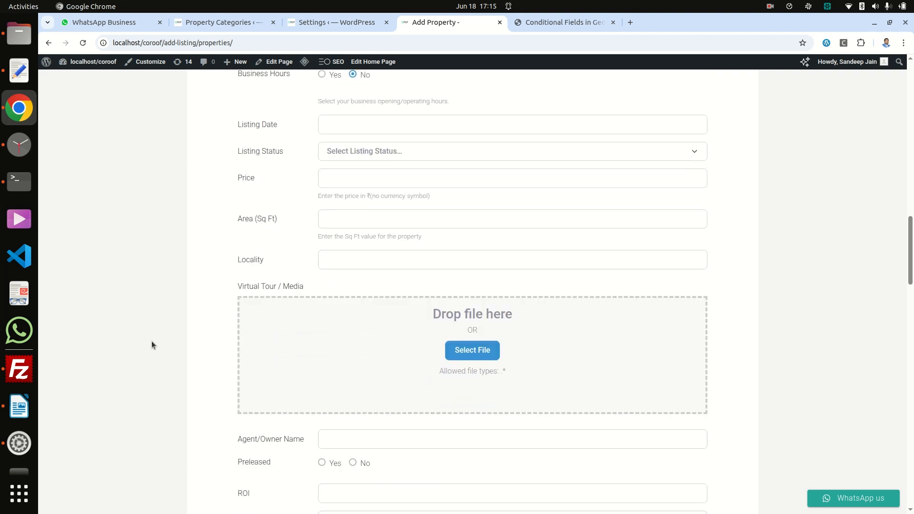
scroll(151, 340, down, 5)
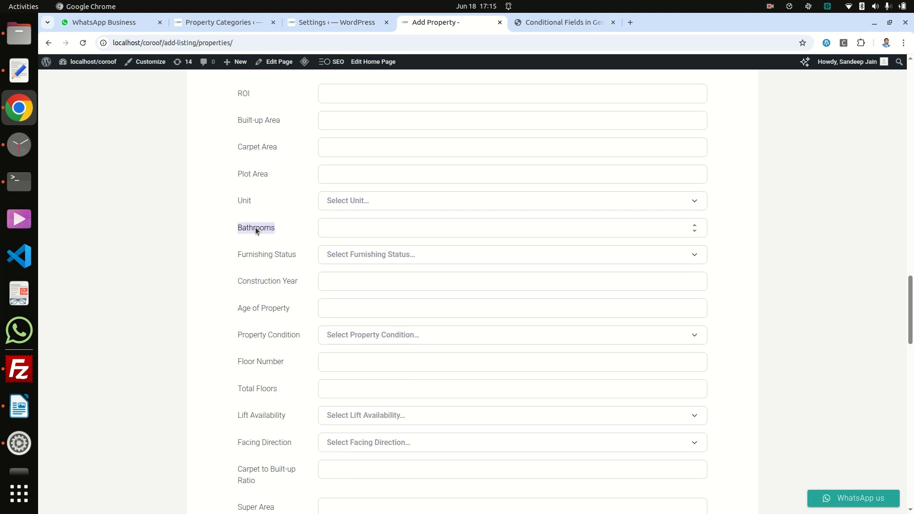
scroll(256, 228, up, 20)
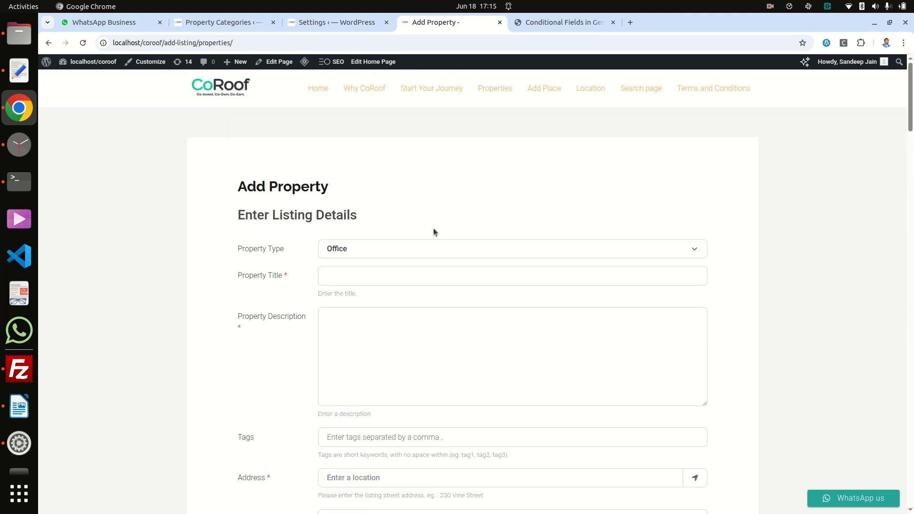
Change the Property Type to Warehouse and check whether the form still offers the Bathrooms field
click(426, 250)
click(369, 367)
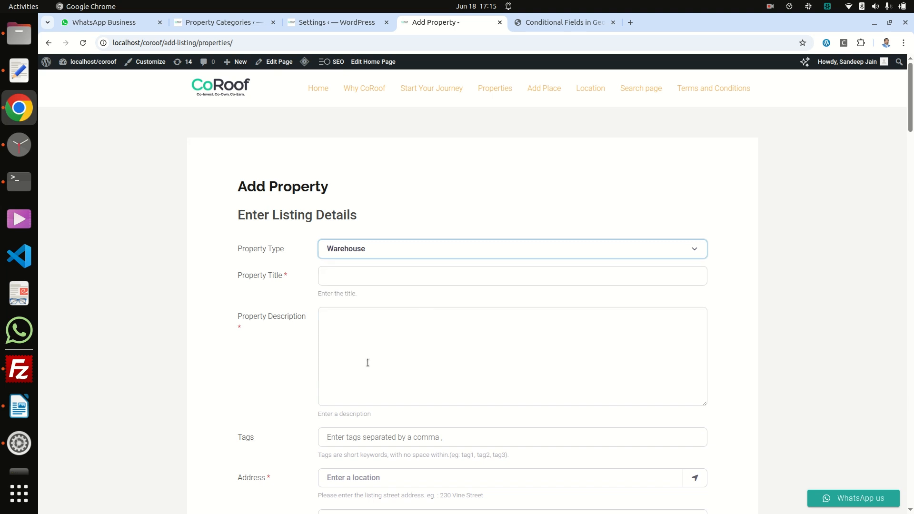
scroll(193, 378, down, 15)
scroll(193, 380, down, 7)
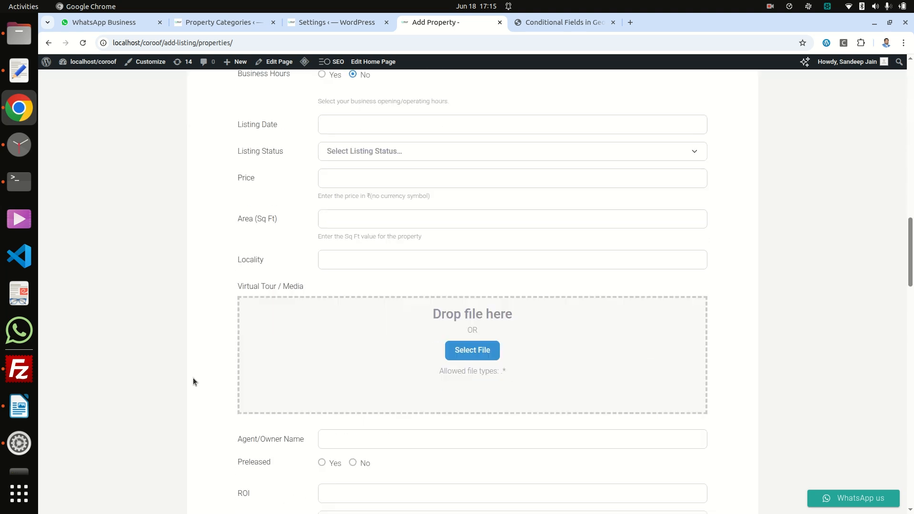
scroll(193, 380, down, 7)
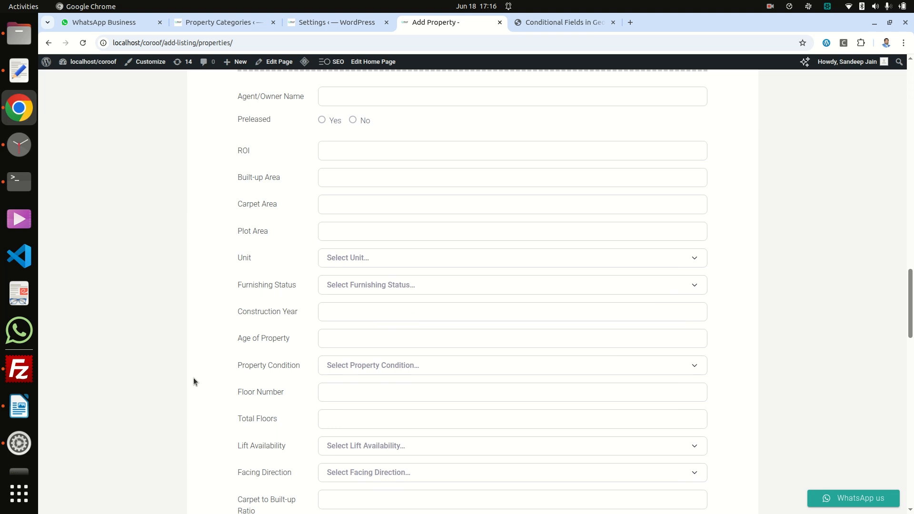
scroll(193, 378, down, 5)
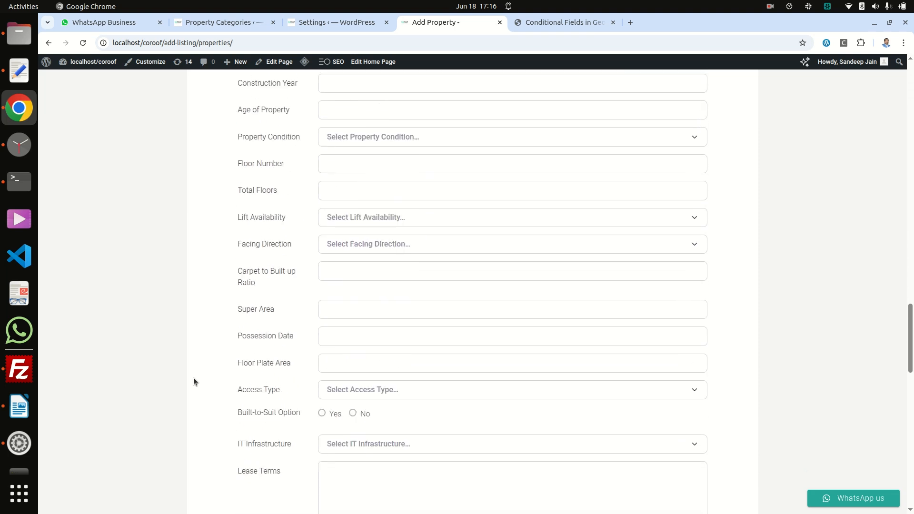
scroll(194, 377, up, 12)
scroll(193, 381, up, 6)
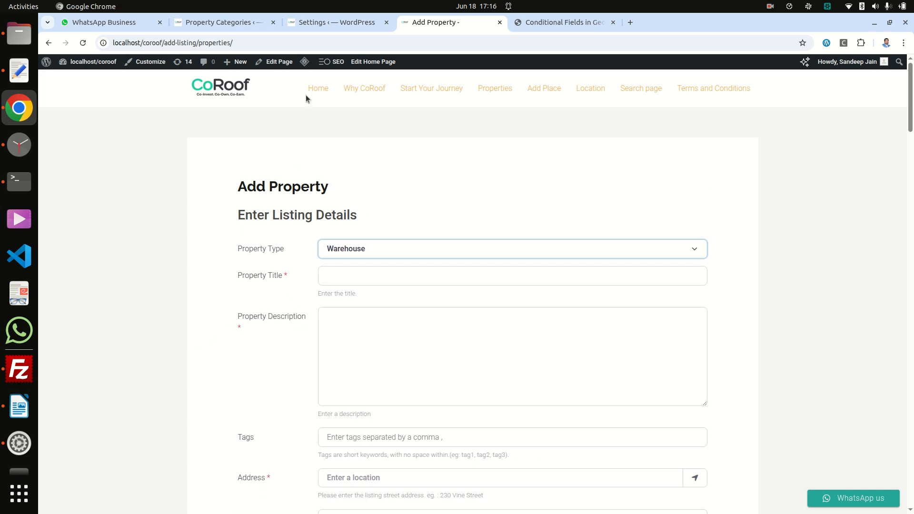
Switch to the Conditional Fields in GeoDirectory slides, reload them and advance to the Value-Based Example slide
click(333, 22)
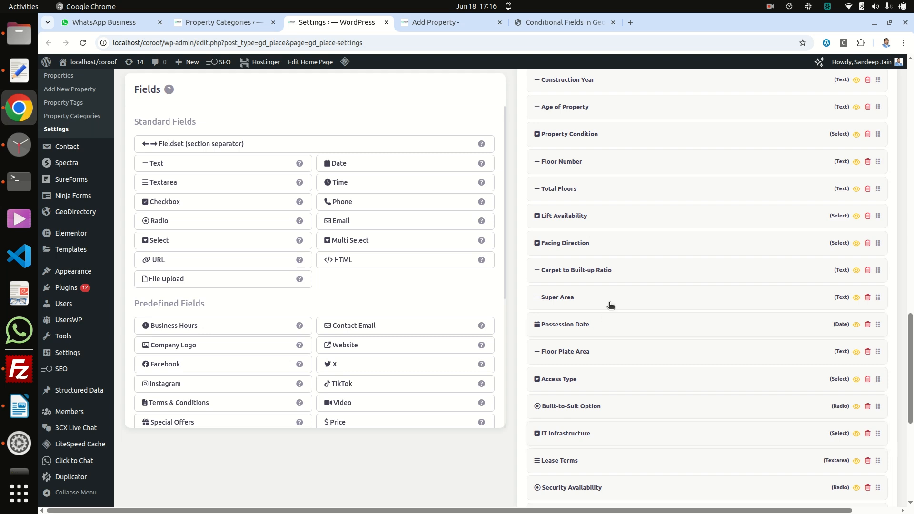
click(564, 26)
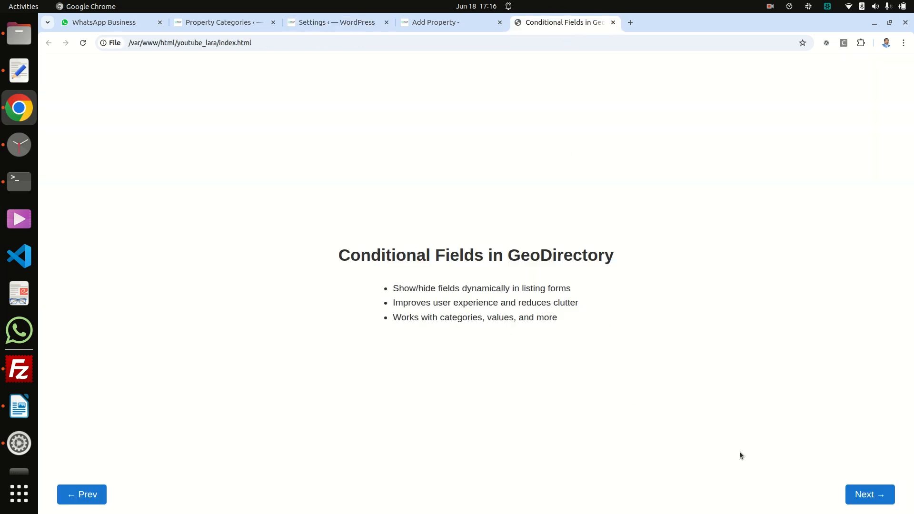
click(873, 487)
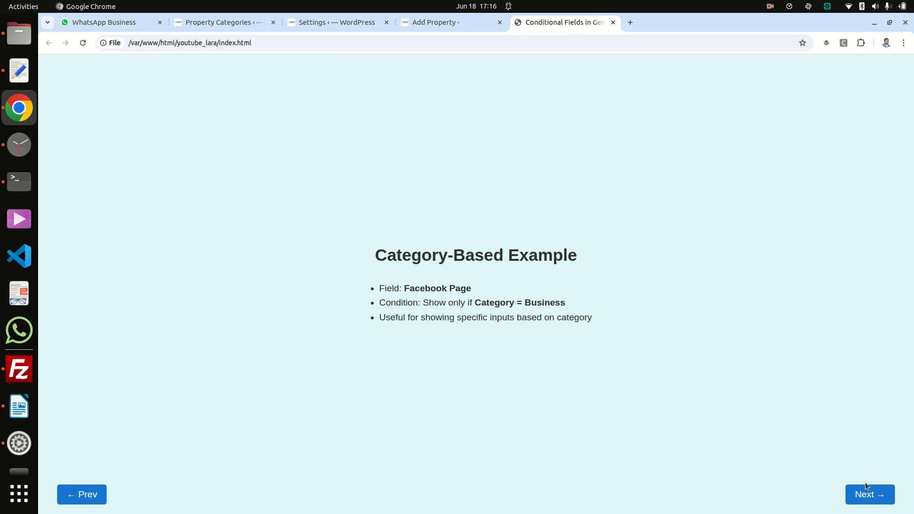
right_click(554, 142)
click(589, 185)
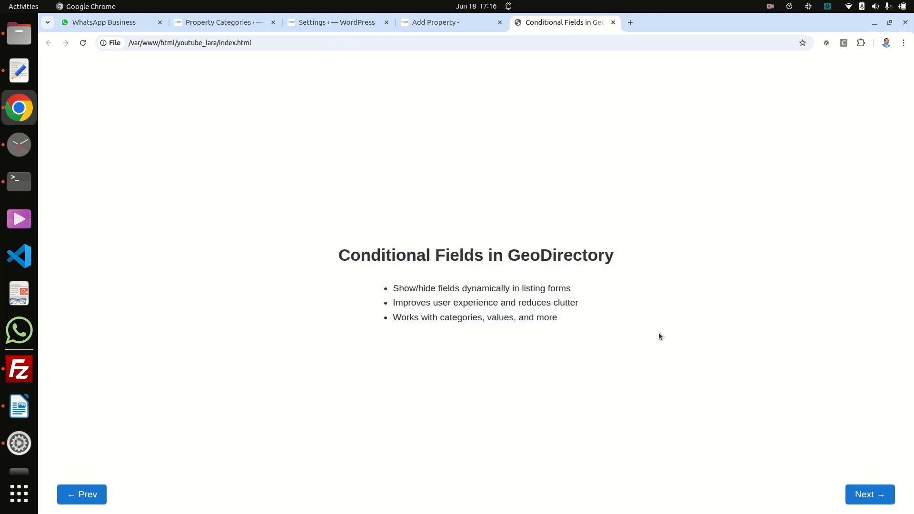
click(851, 494)
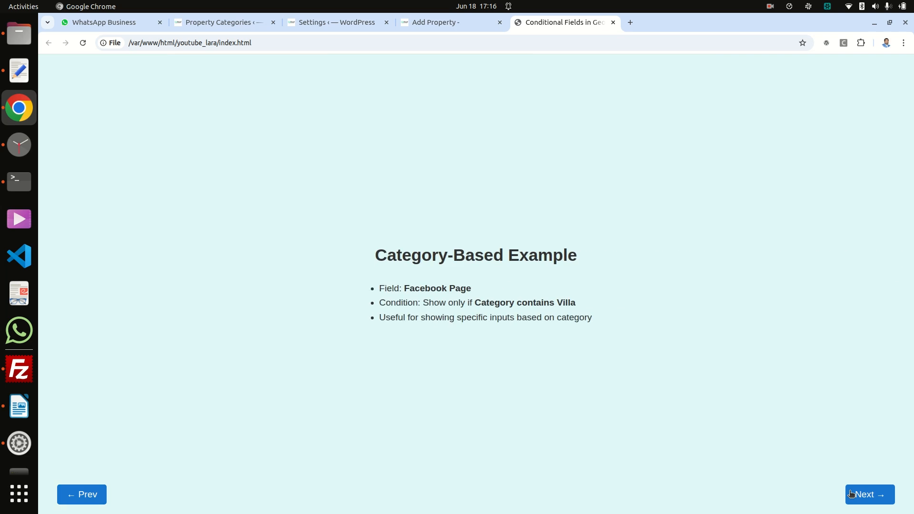
click(851, 494)
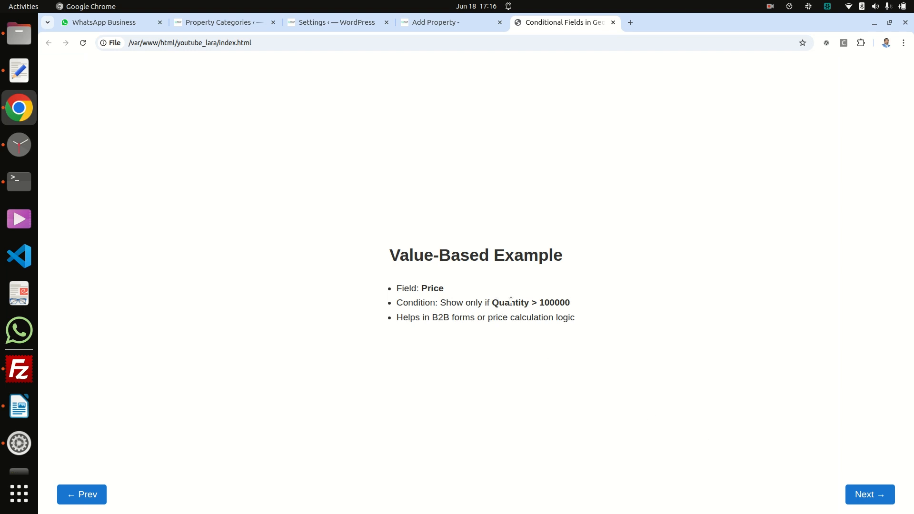
Switch to the Add Property form and examine its Price and Locality fields as candidates for a value-based condition
click(415, 25)
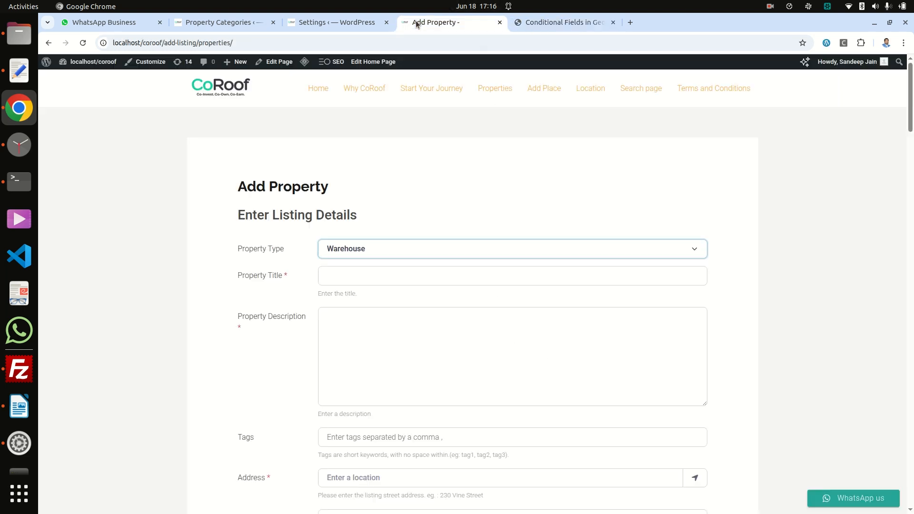
scroll(124, 324, down, 10)
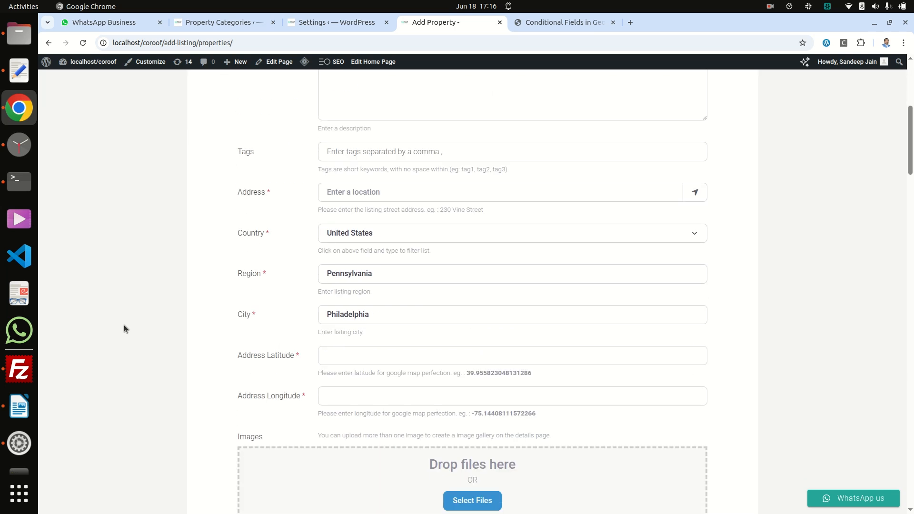
scroll(124, 328, down, 5)
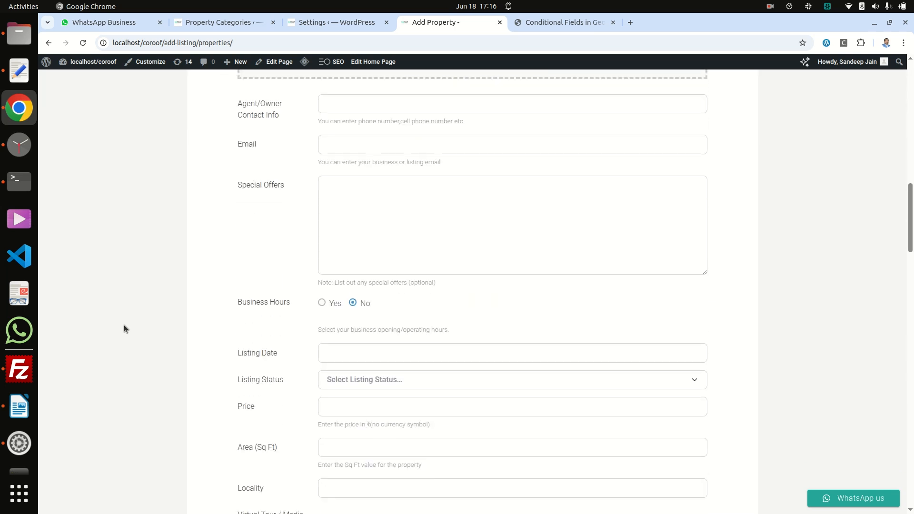
scroll(123, 324, down, 3)
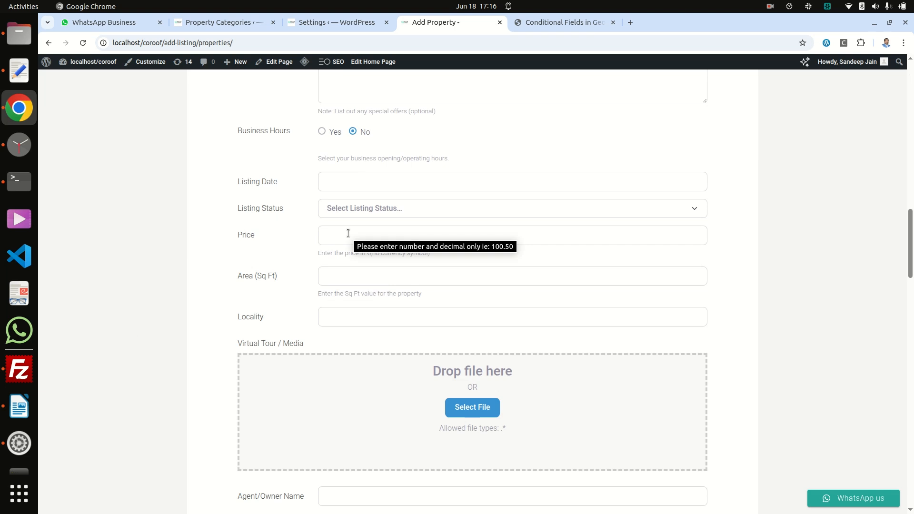
click(324, 320)
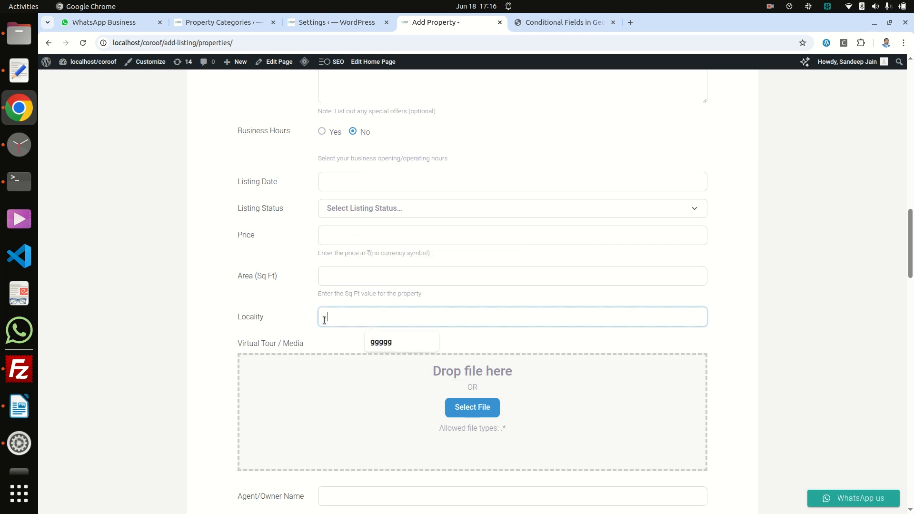
click(187, 302)
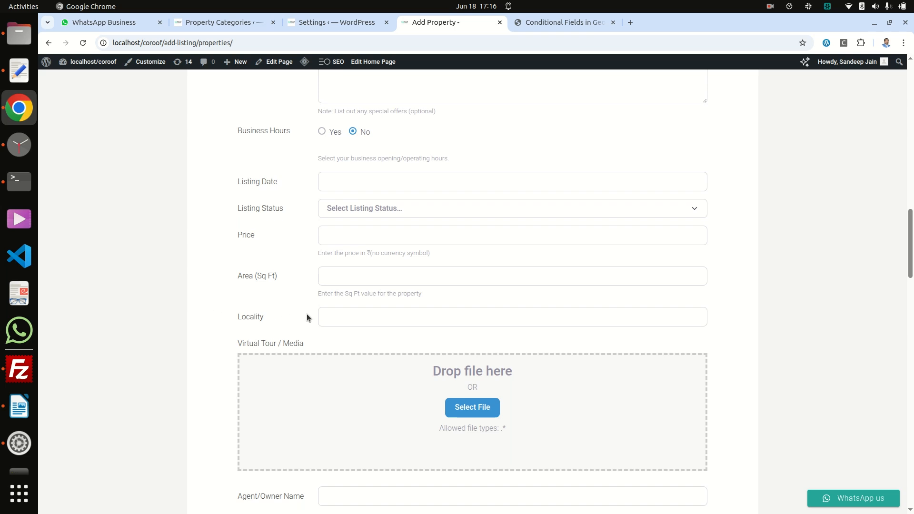
click(326, 238)
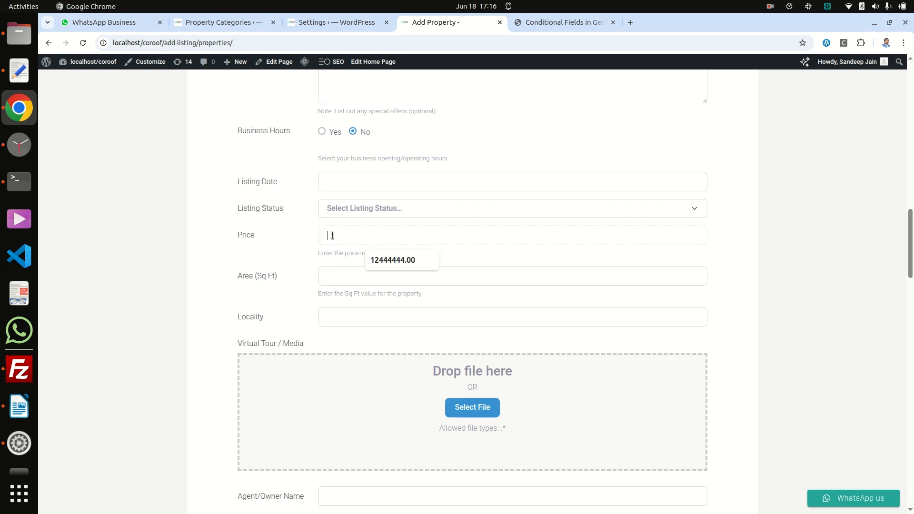
click(299, 21)
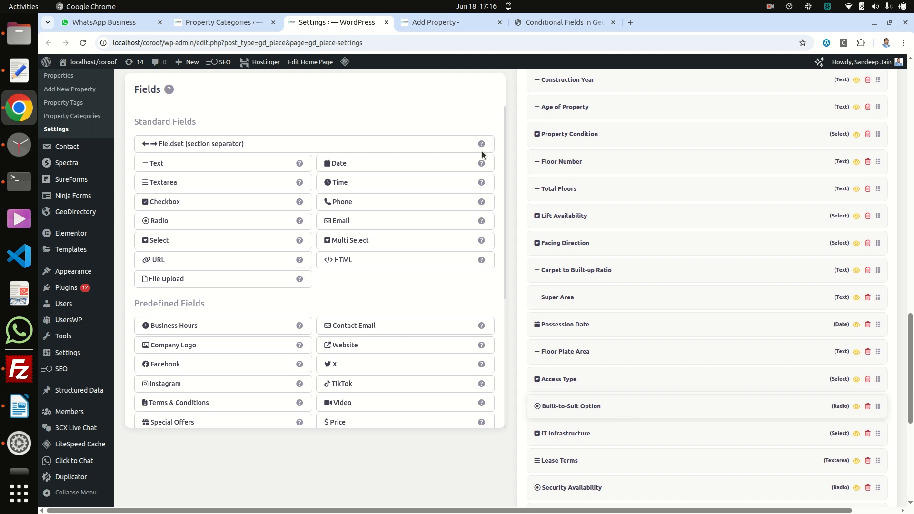
click(444, 25)
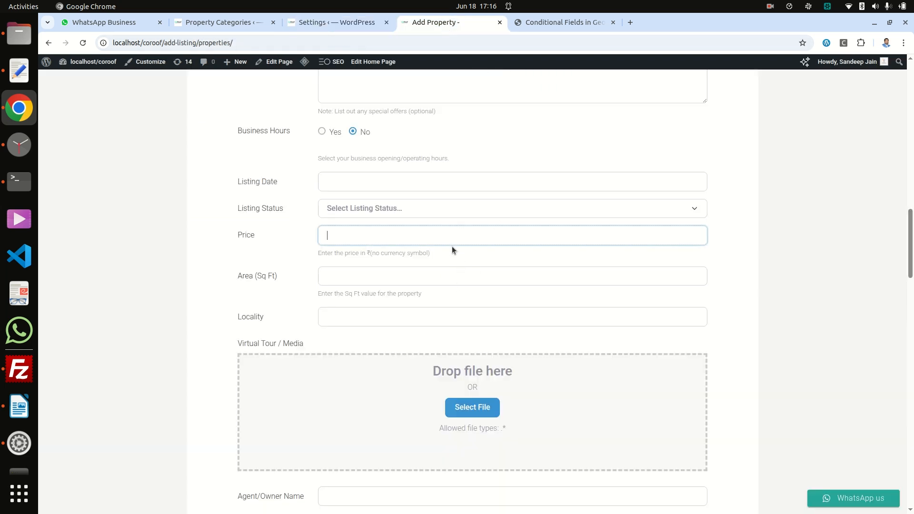
click(378, 320)
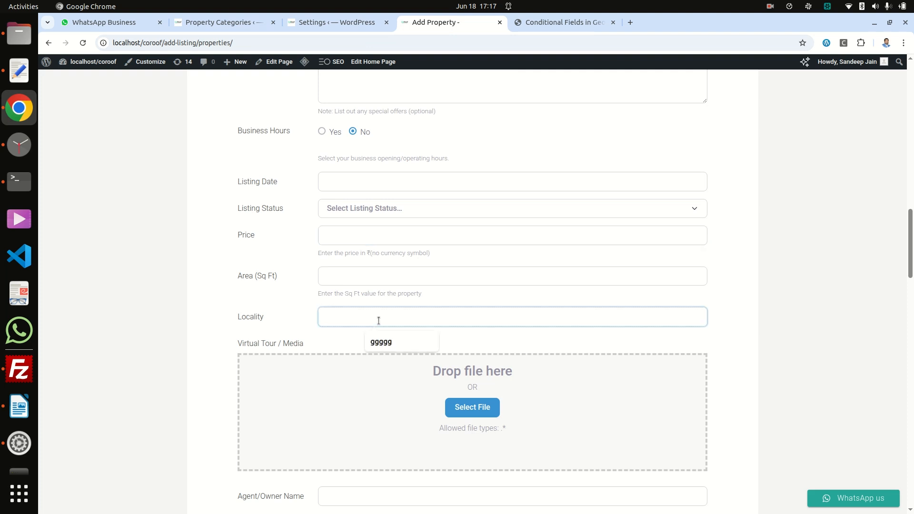
In the WordPress property settings, open the Locality field's settings and expand its Conditional Fields section
click(348, 27)
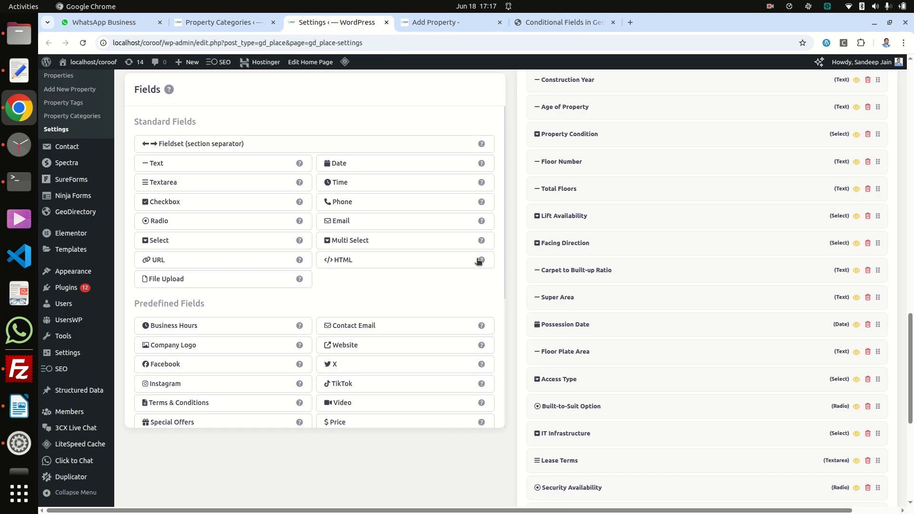
scroll(644, 402, down, 10)
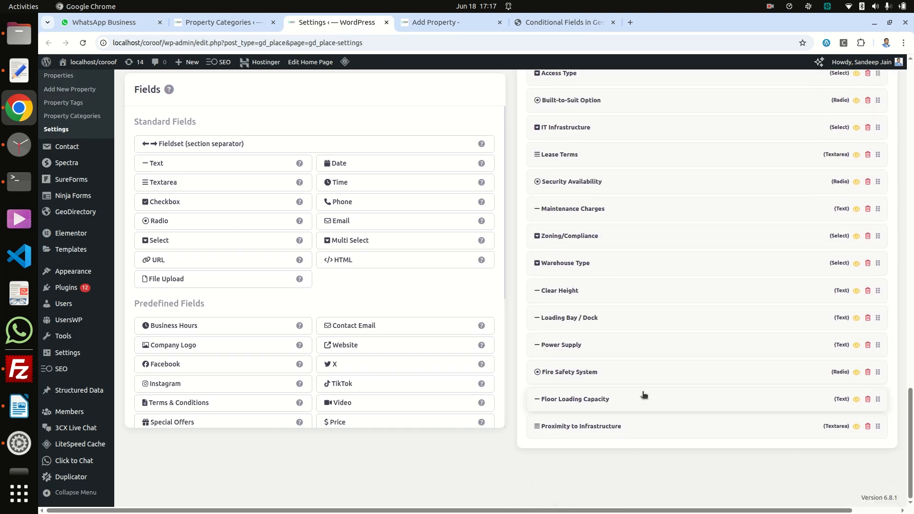
scroll(643, 394, up, 9)
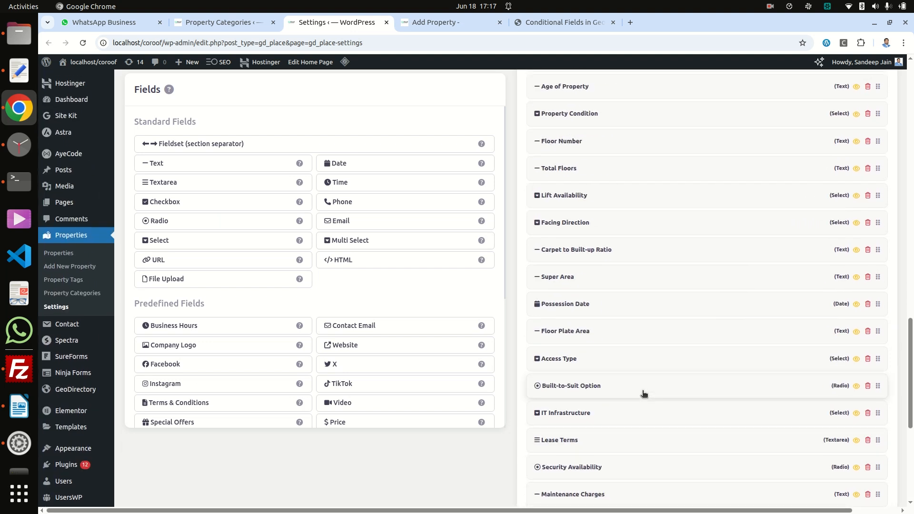
scroll(643, 392, up, 9)
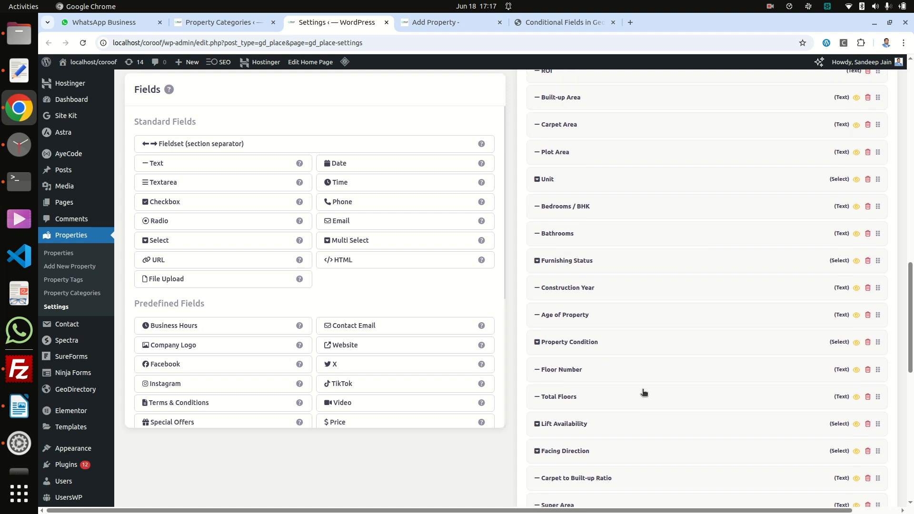
scroll(643, 391, up, 5)
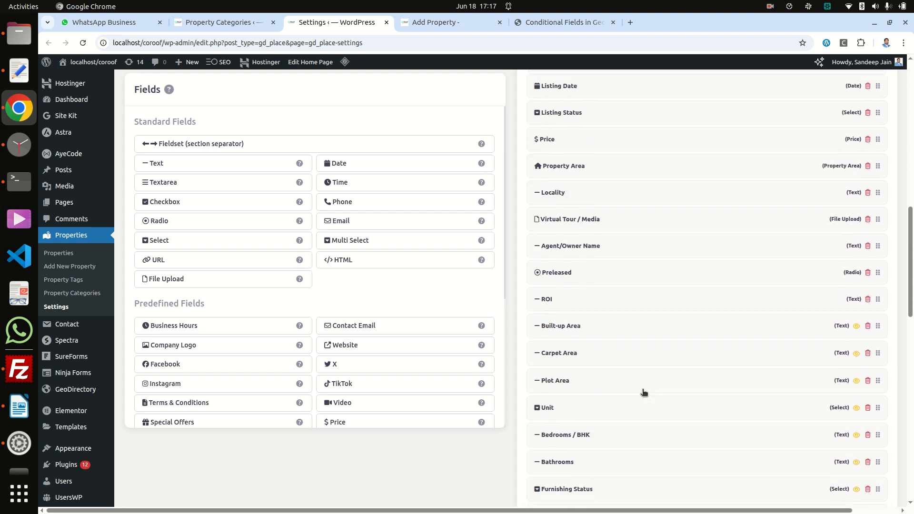
click(562, 189)
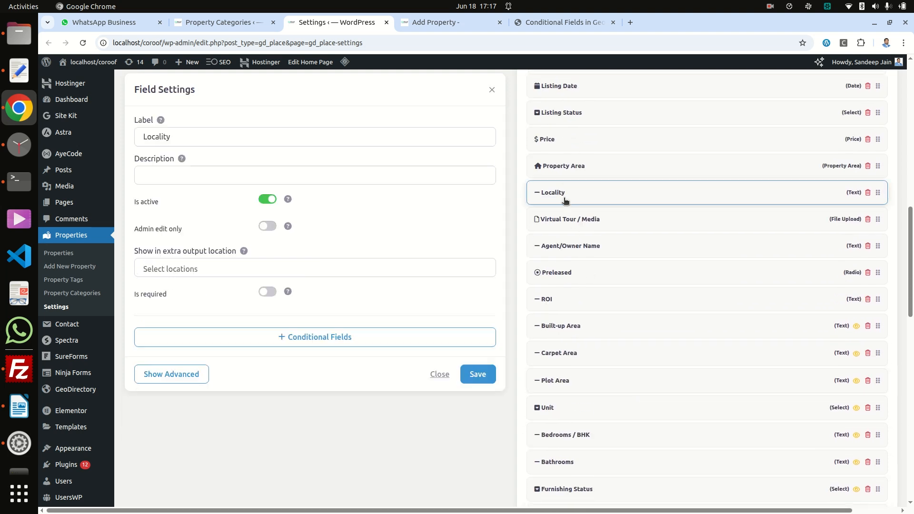
click(324, 338)
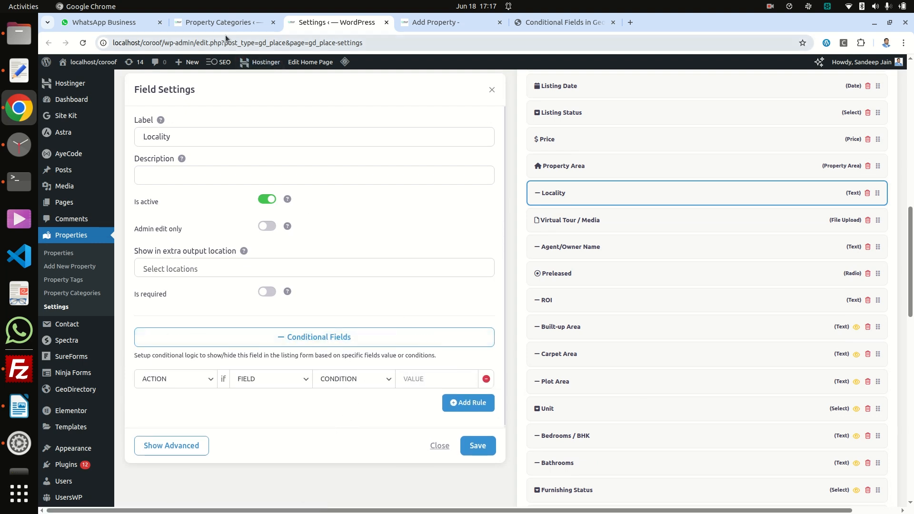
click(440, 26)
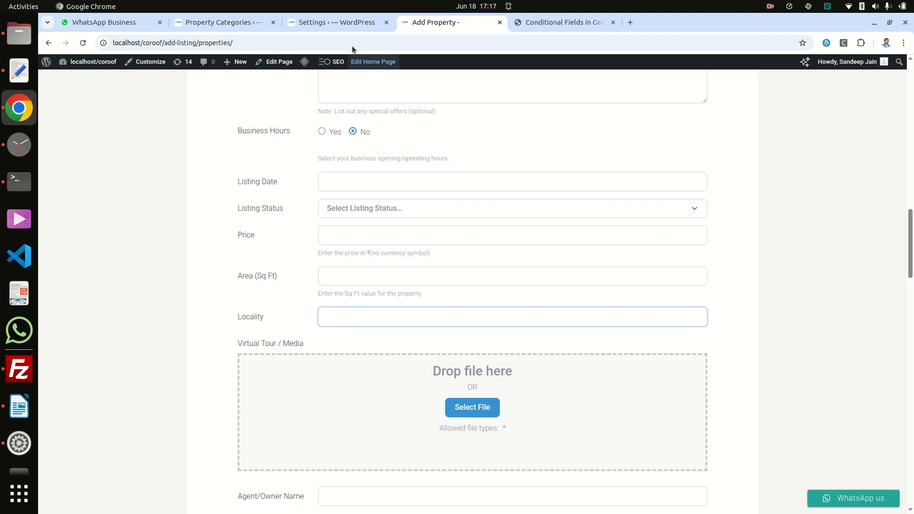
click(338, 24)
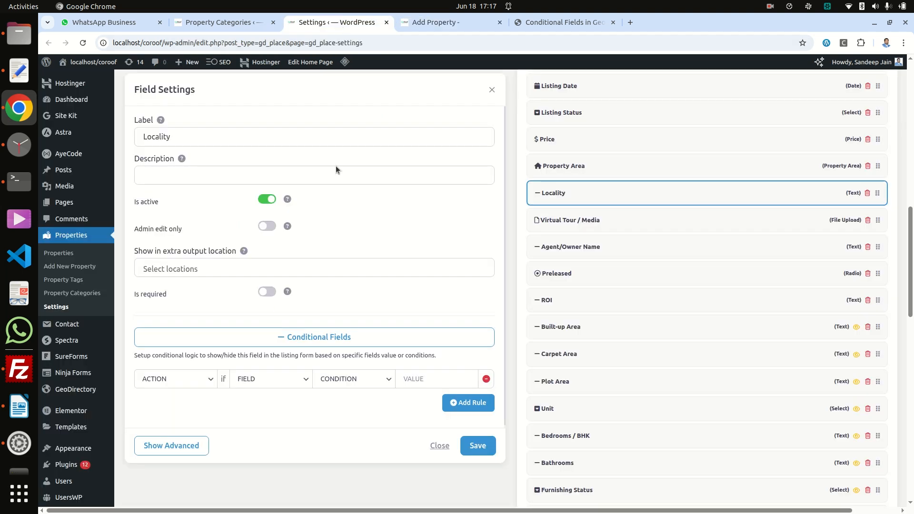
Set the Locality field's conditional rule to show if Price is greater than 100000, and save the field
click(187, 379)
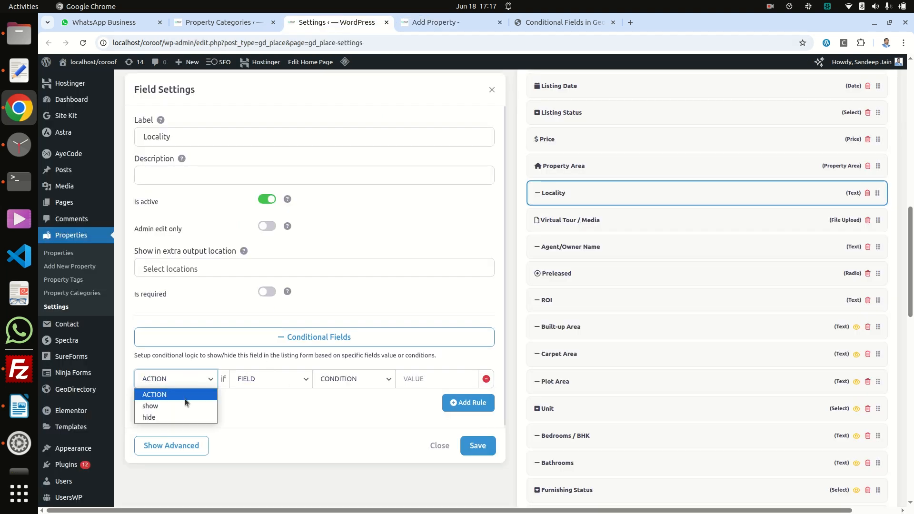
click(181, 408)
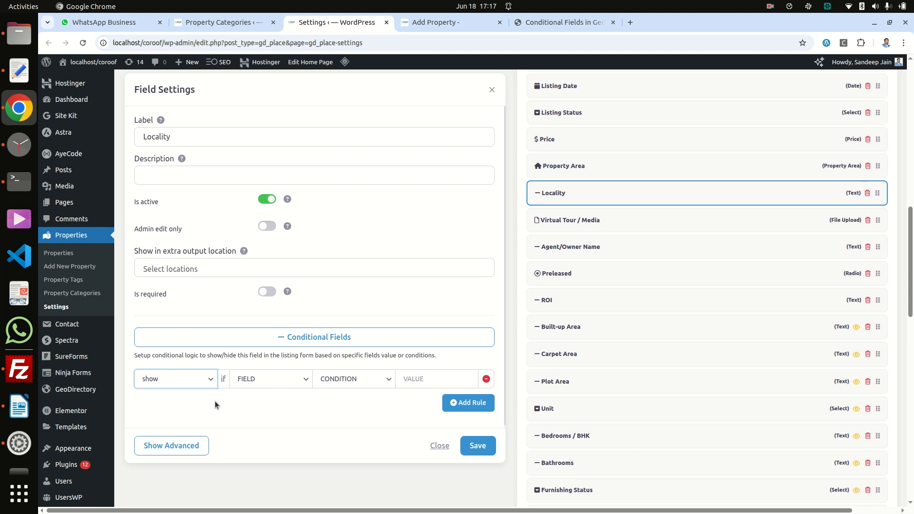
click(272, 376)
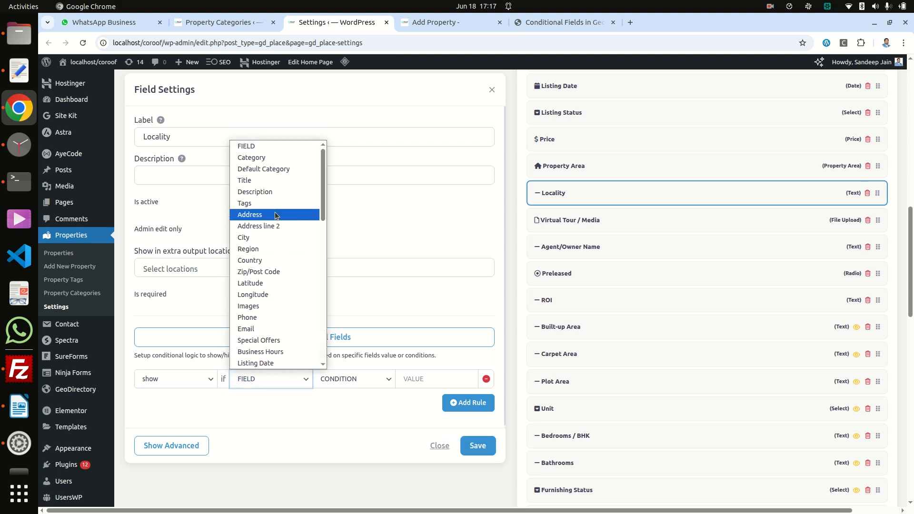
scroll(278, 310, down, 2)
click(275, 328)
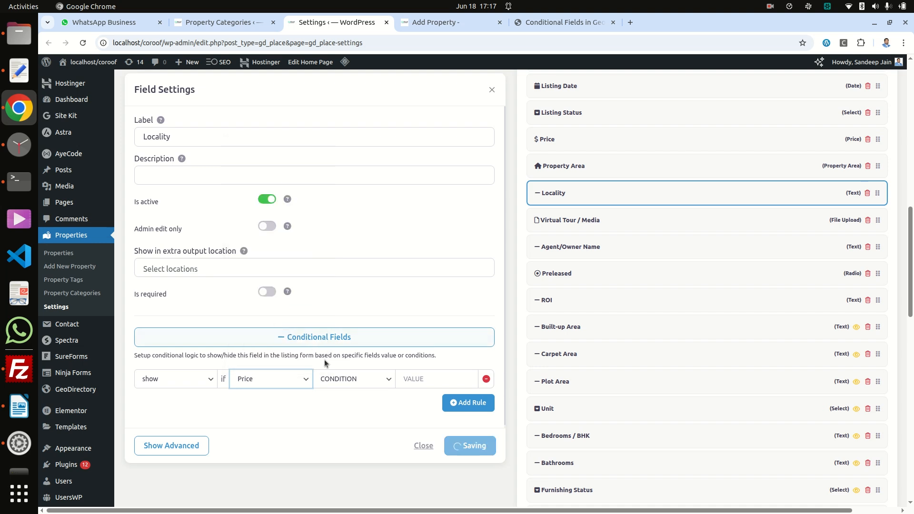
click(356, 383)
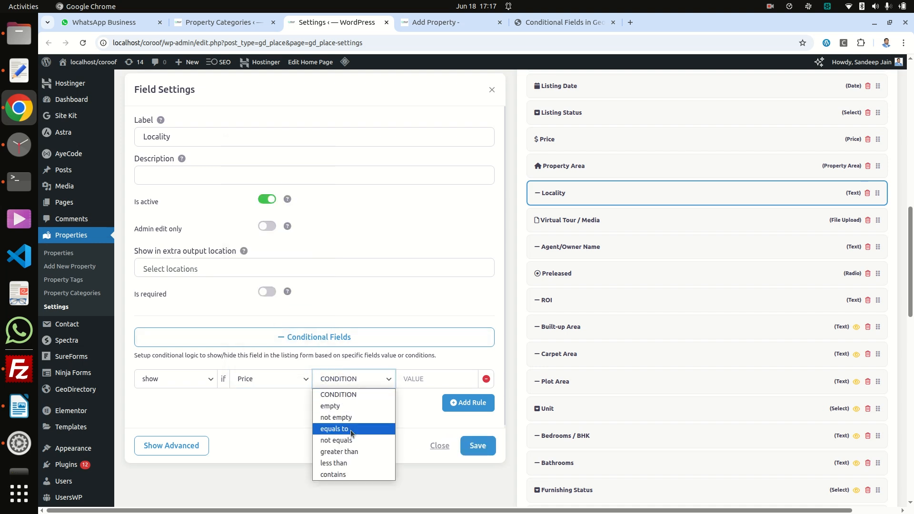
click(350, 452)
click(414, 379)
text(1000)
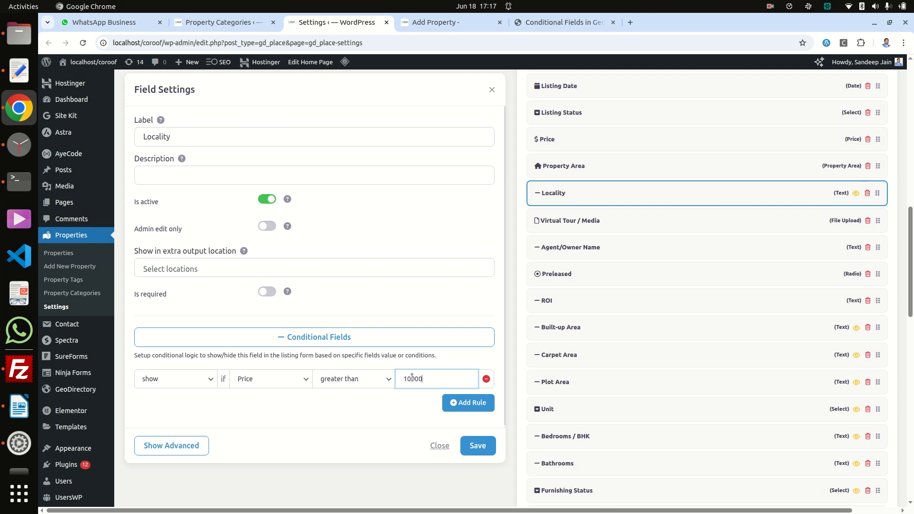
text(0)
click(464, 448)
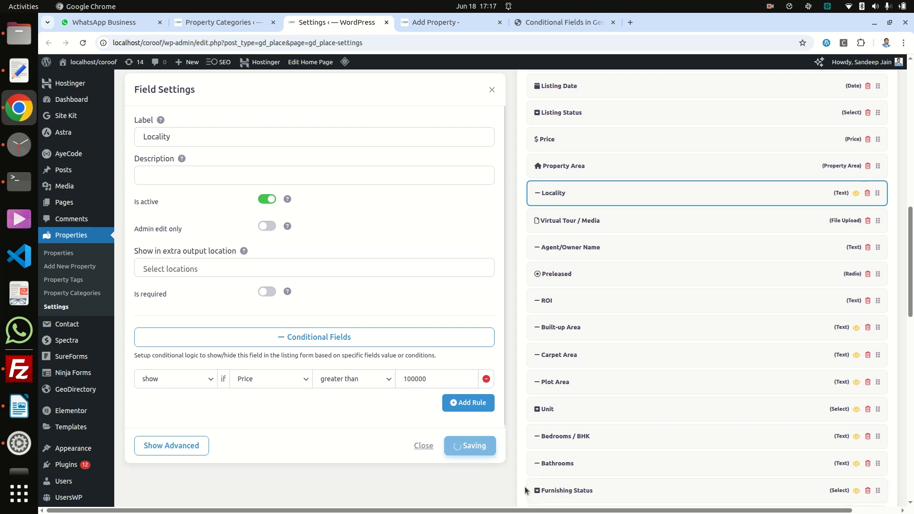
Switch to the Add Property form and reload it, discarding its unsaved entries
click(433, 28)
right_click(740, 184)
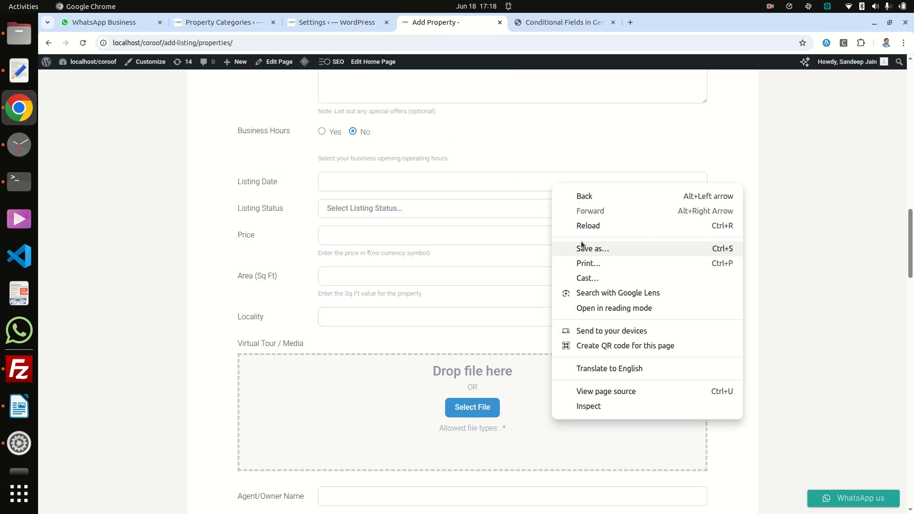
click(586, 226)
click(546, 109)
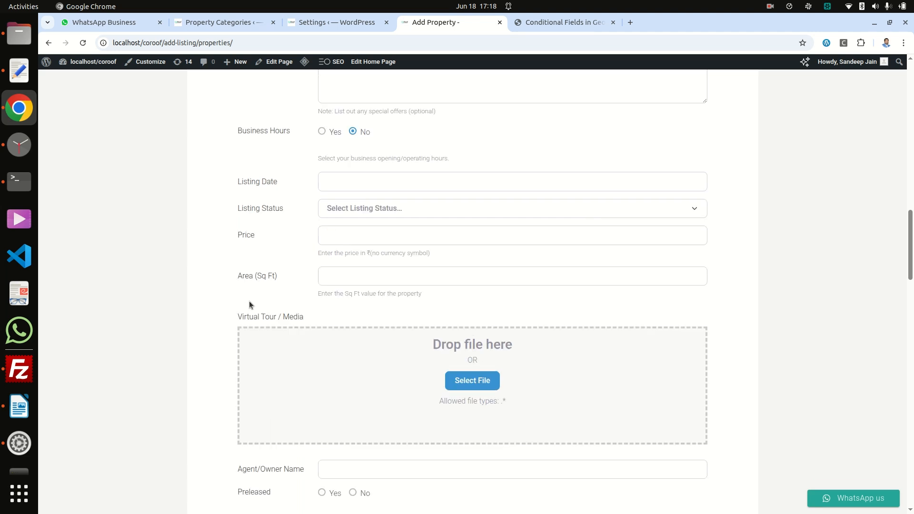
Test the Locality rule by entering a Price of 10000 and extending it to 1000000
click(341, 238)
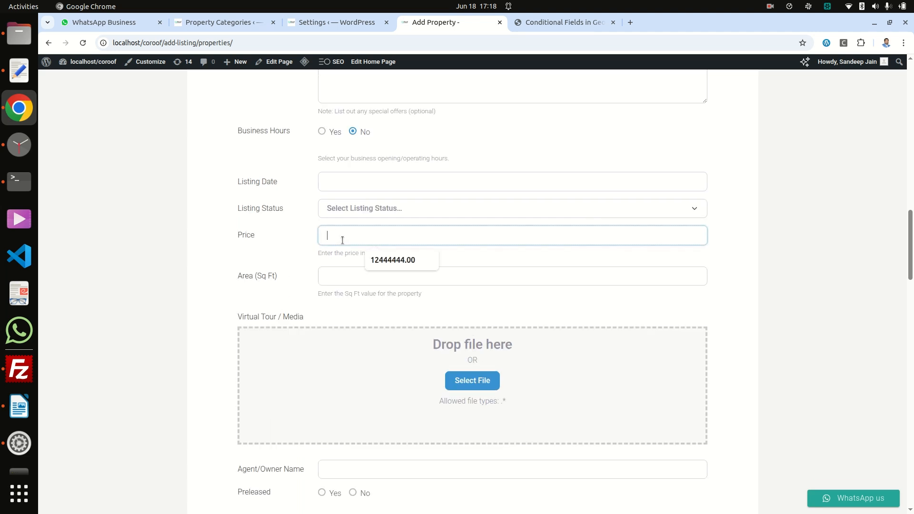
text(10000)
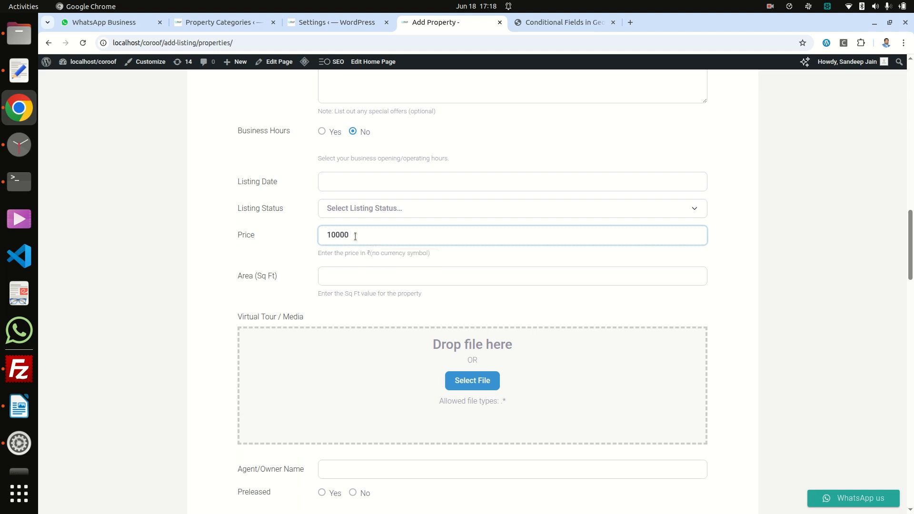
text(00)
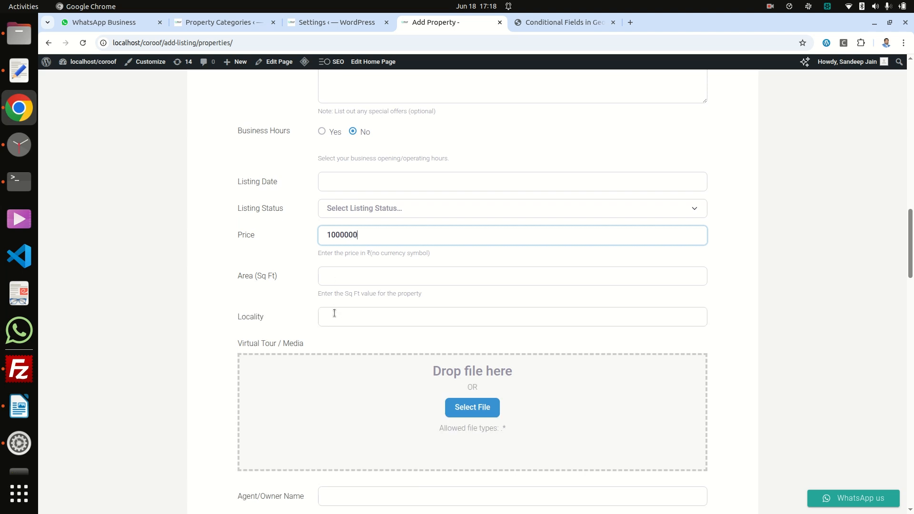
key(BackSpace)
text(0)
In the WordPress property settings, change the Locality field's conditional rule action to hide, and save the field
click(338, 22)
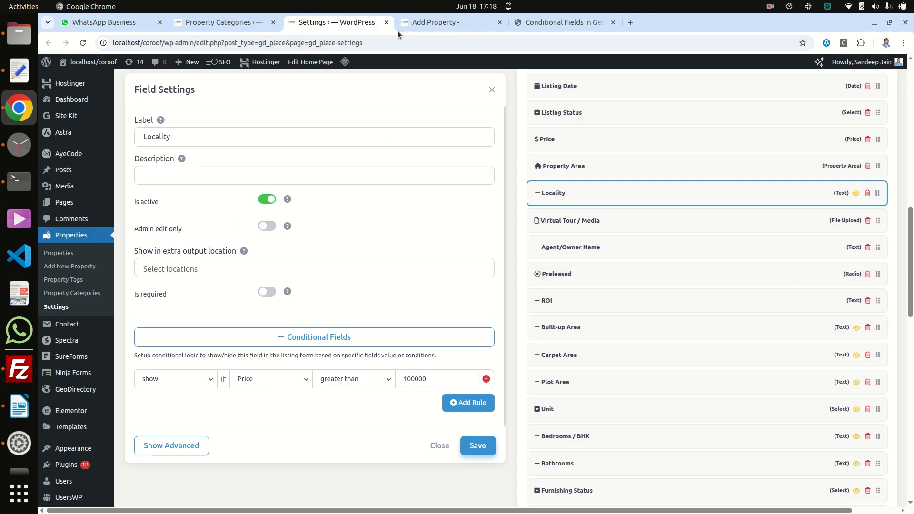
click(544, 24)
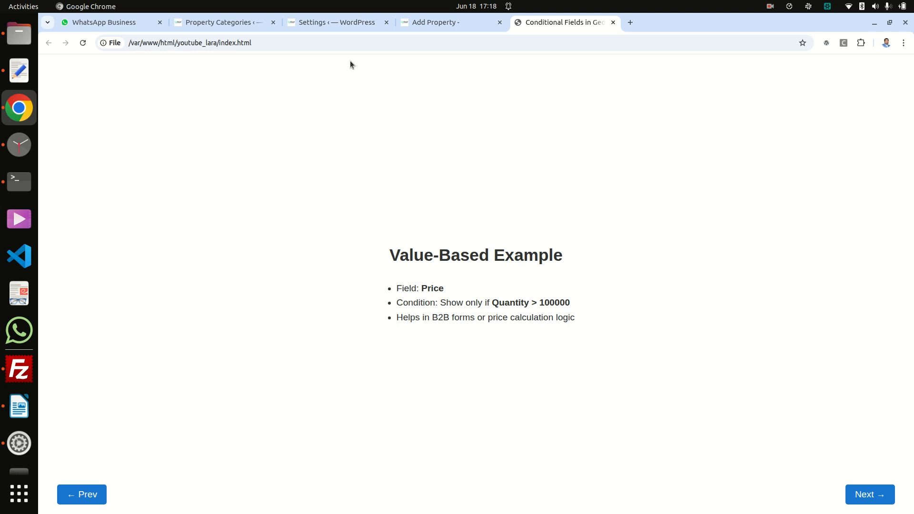
click(339, 22)
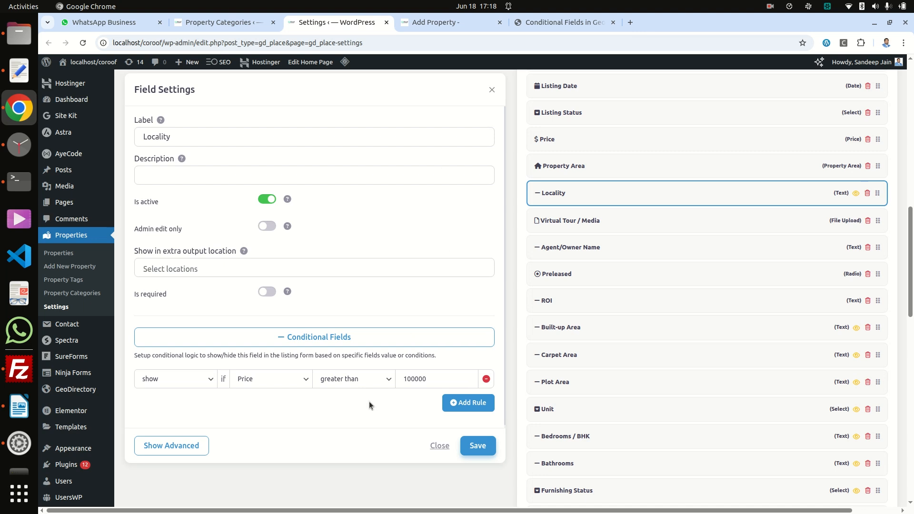
click(340, 383)
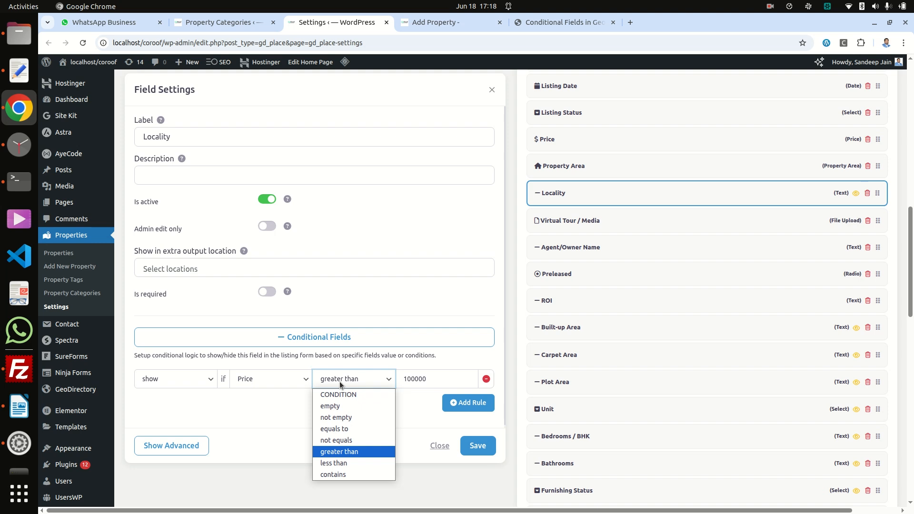
click(339, 381)
click(185, 371)
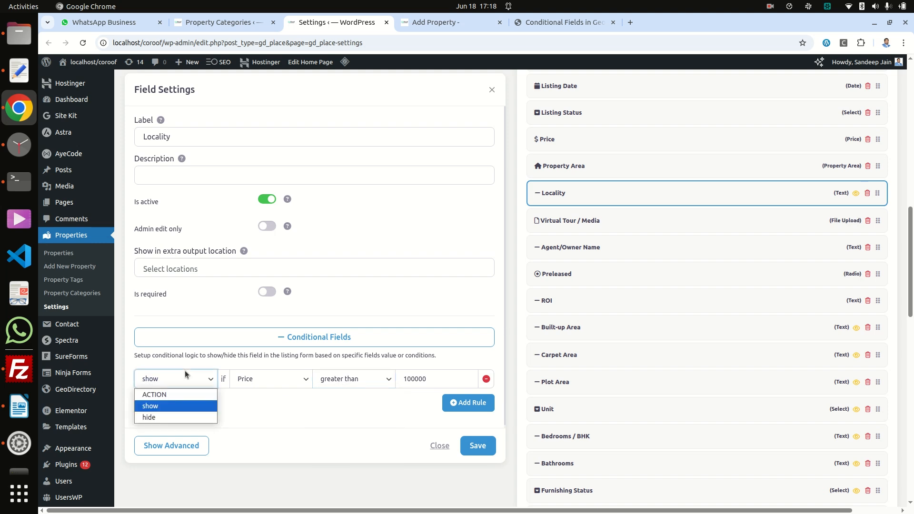
click(170, 419)
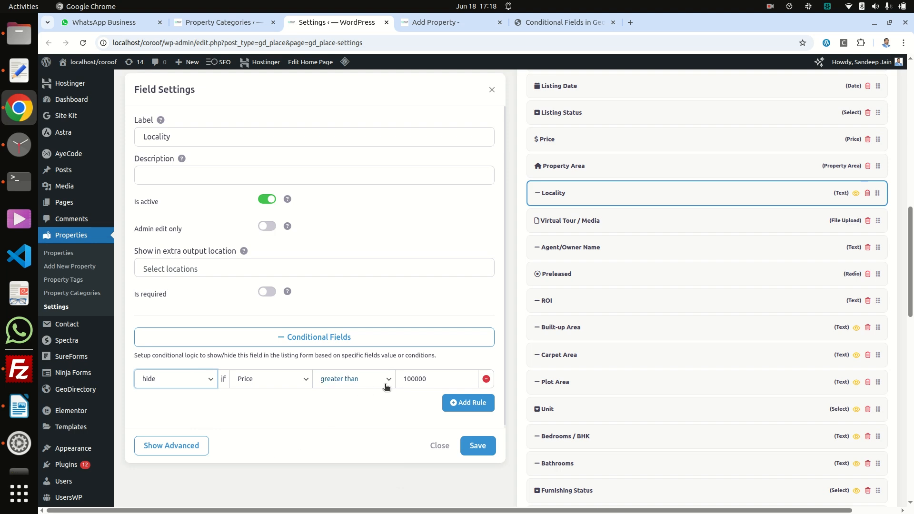
click(473, 445)
Return to the Add Property form and reload it, discarding the unsaved Price entry
click(428, 19)
right_click(168, 164)
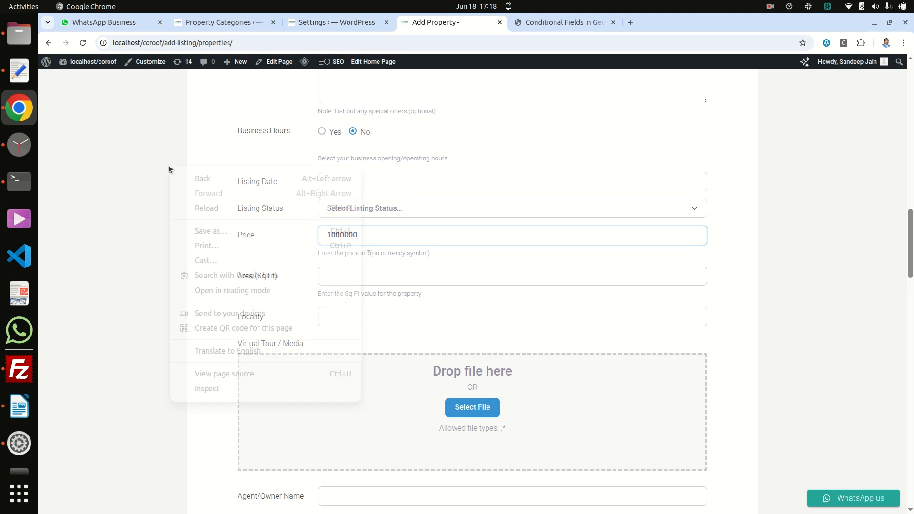
click(196, 204)
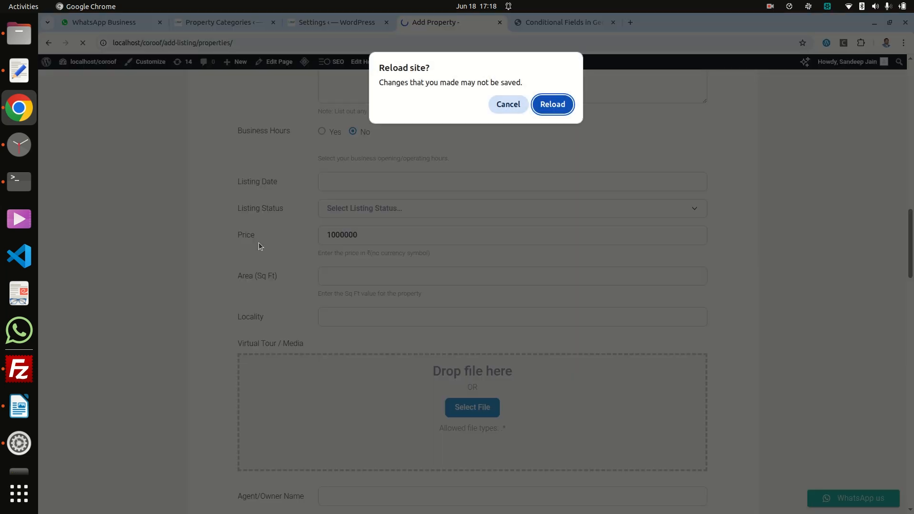
click(561, 110)
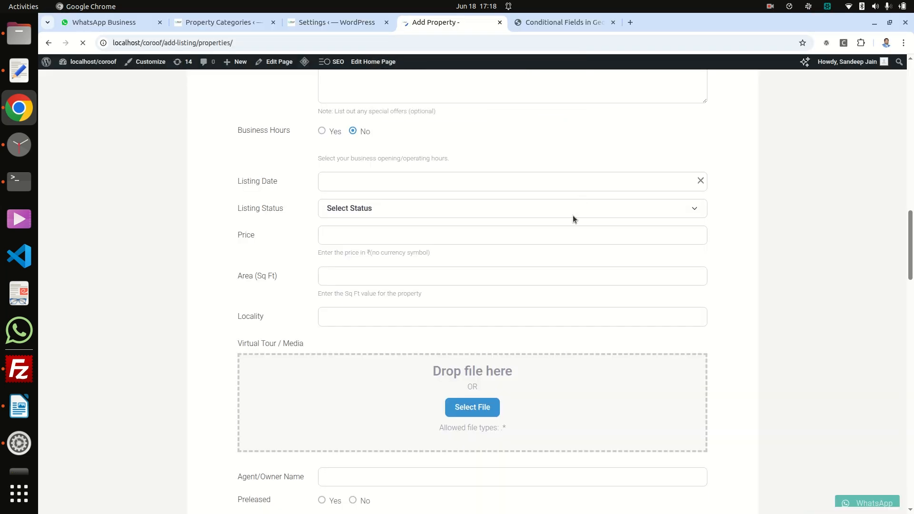
Test the Locality hide rule by entering a Price of 1000 and extending it to 1000000
click(344, 319)
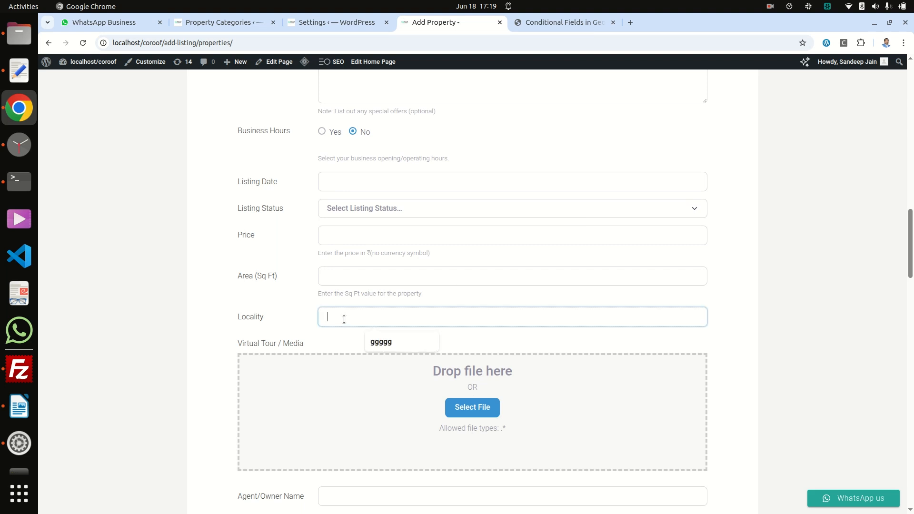
click(151, 313)
click(362, 231)
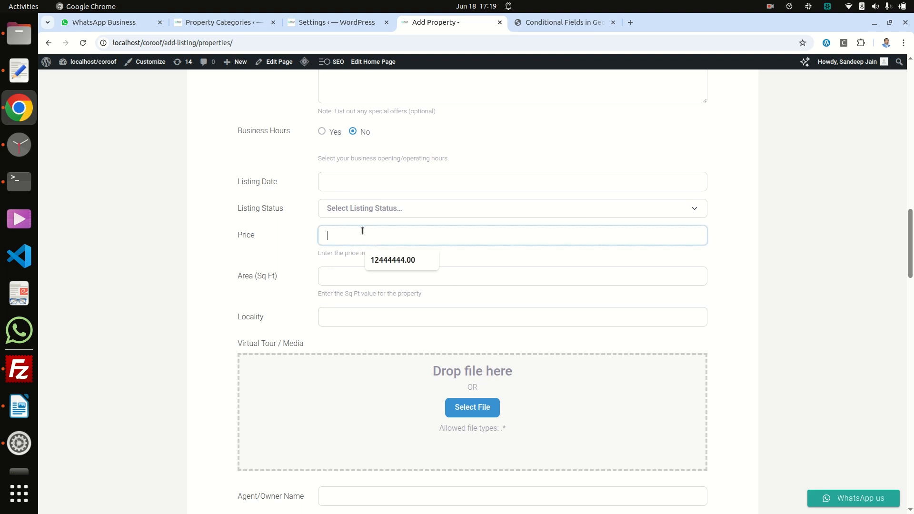
text(1000)
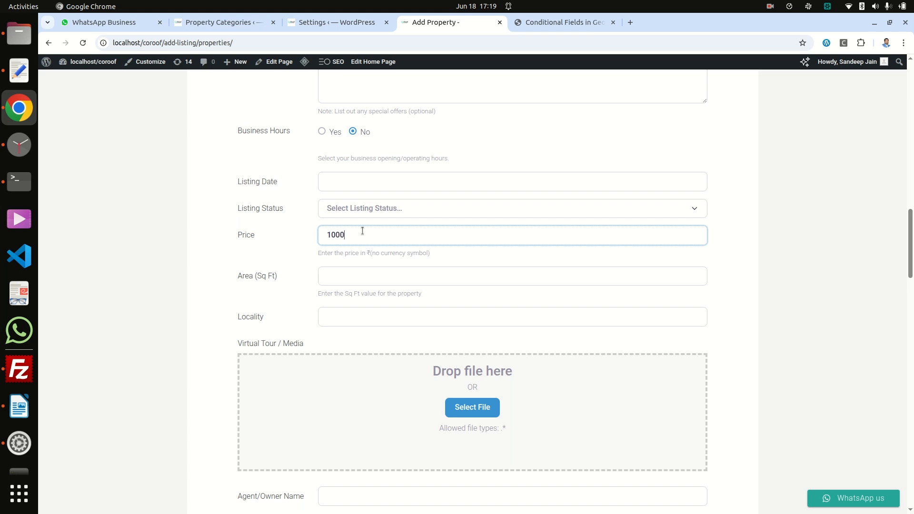
text(000)
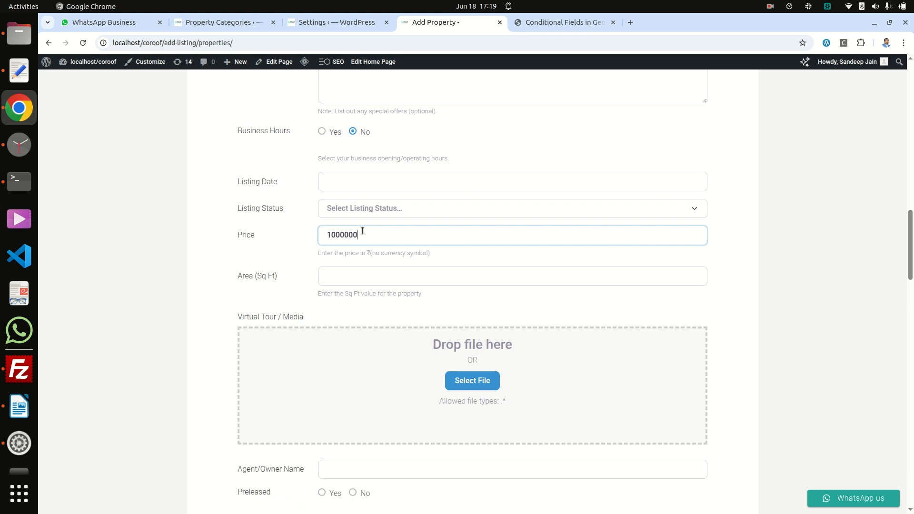
key(Tab)
In the WordPress property settings, open the Plot Area field's settings and expand its Conditional Fields section to review the rules
click(333, 22)
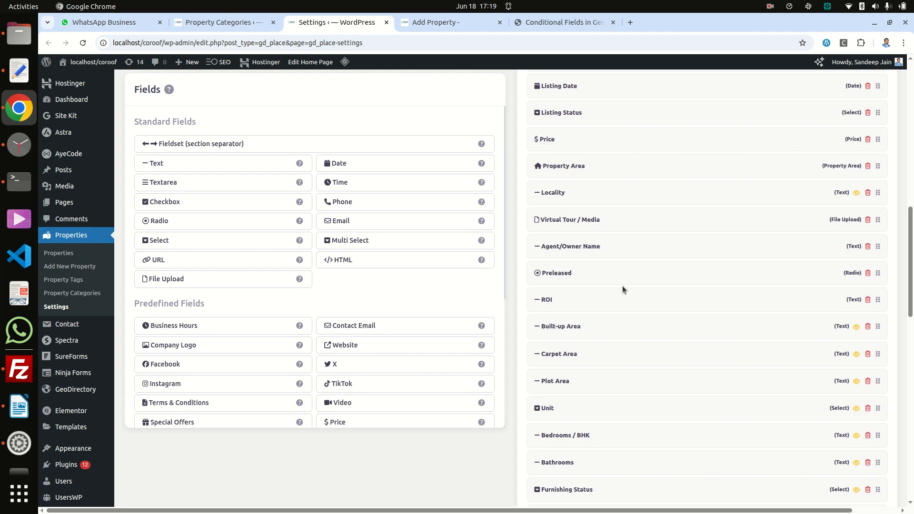
scroll(621, 285, down, 3)
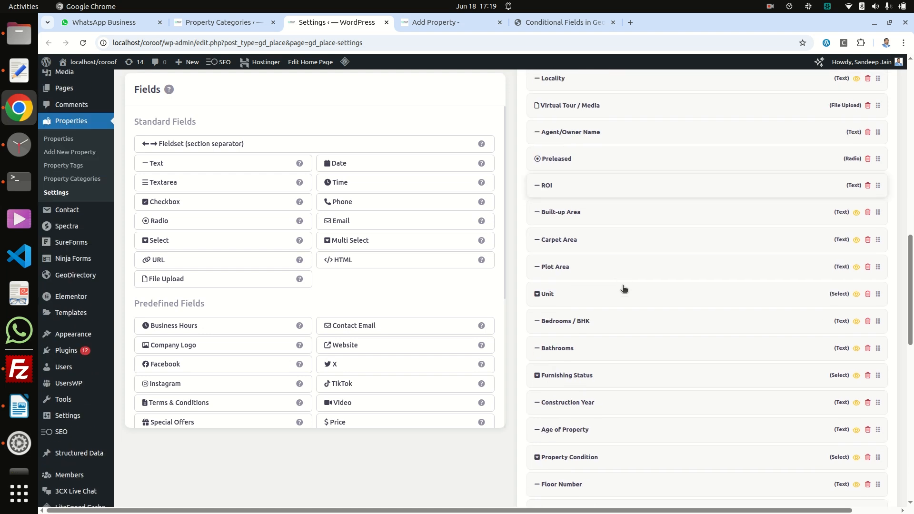
click(558, 266)
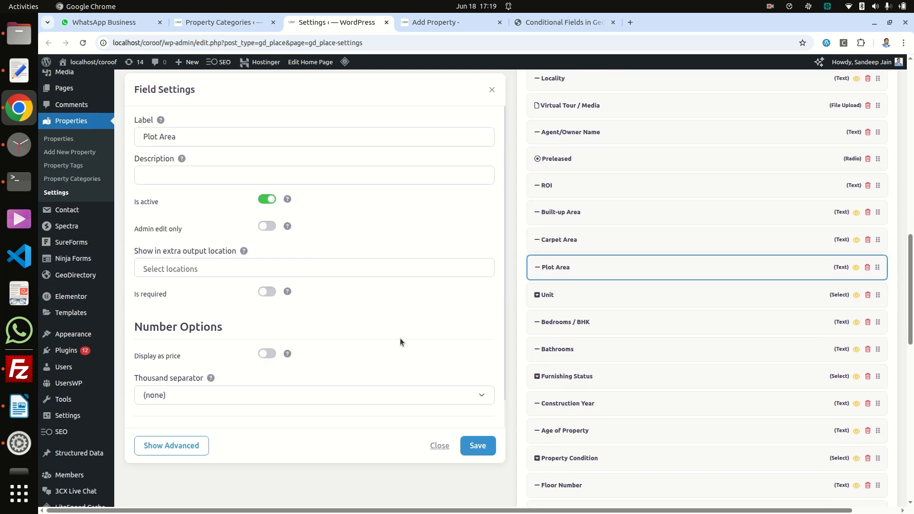
scroll(400, 338, down, 1)
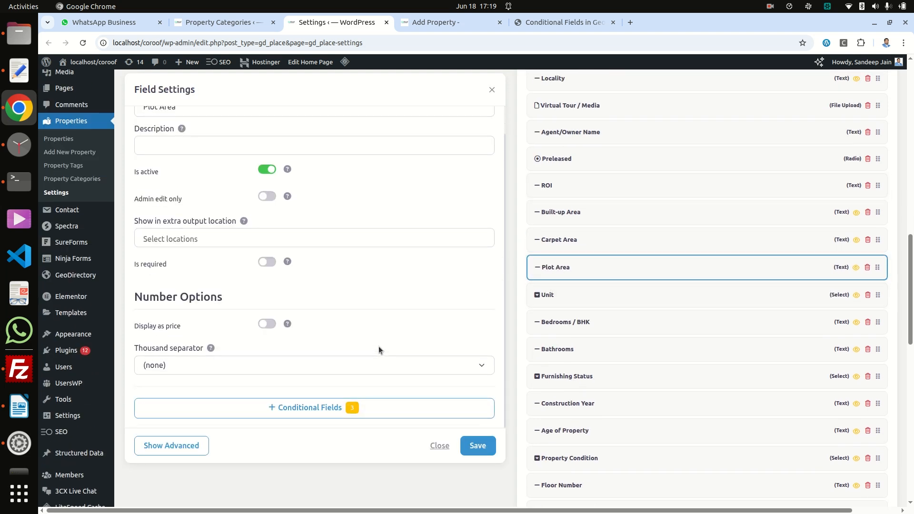
click(303, 409)
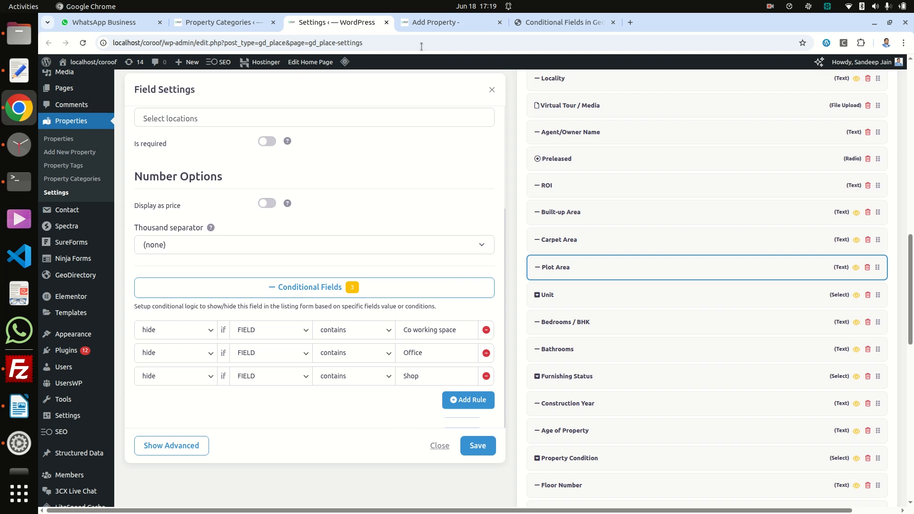
Switch to the conditional fields presentation and go through the advanced hook code and benefits slides to the subscribe and donation slide
click(566, 29)
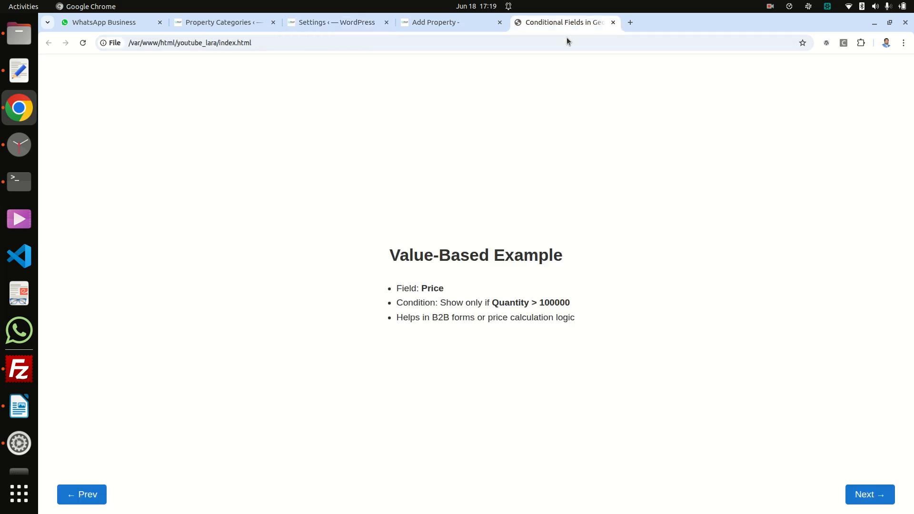
click(864, 494)
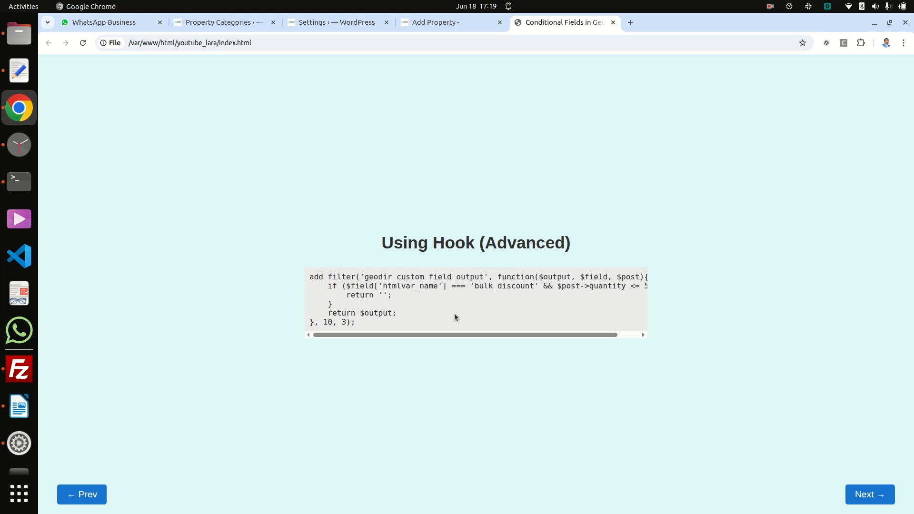
drag(510, 335, 430, 341)
click(873, 497)
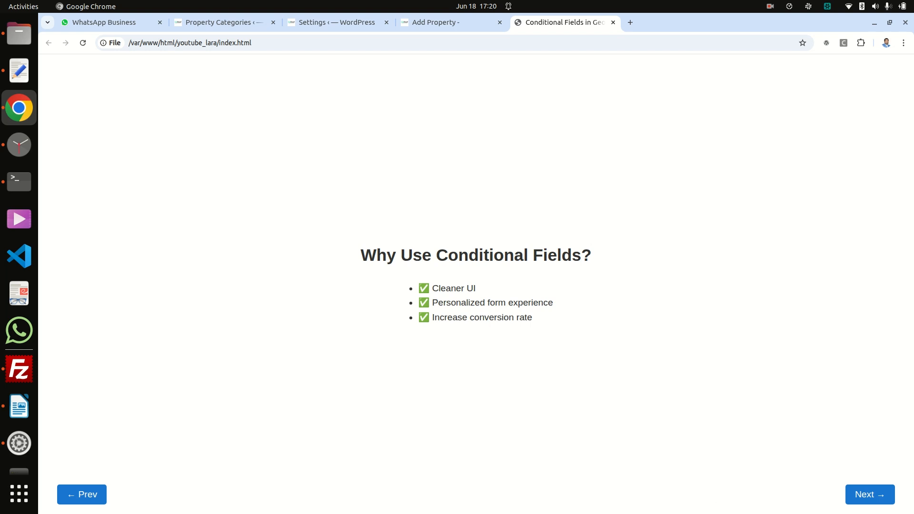
click(873, 495)
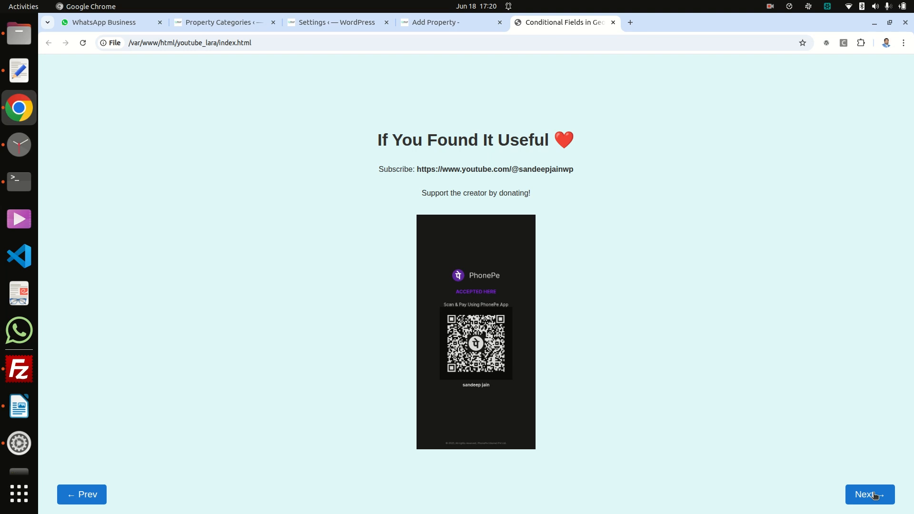